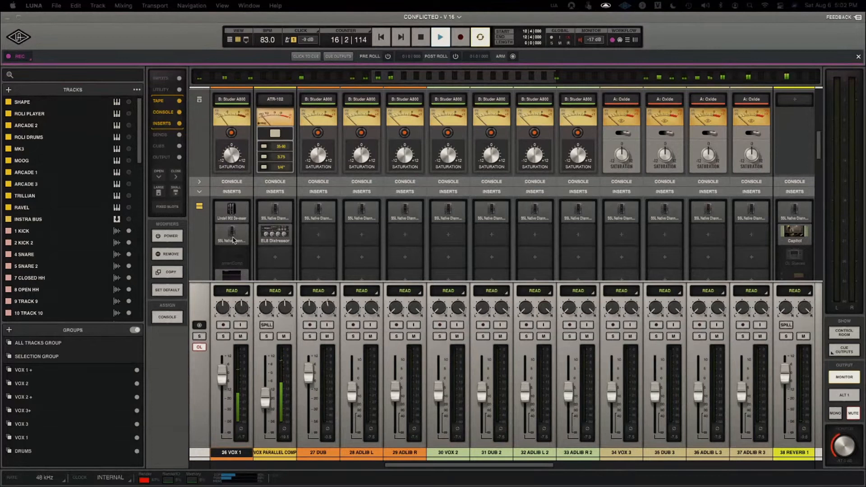
Stop playback, then disable all inserts and switch off the Studer A800 tape machine on track 26 VOX 1
key("space")
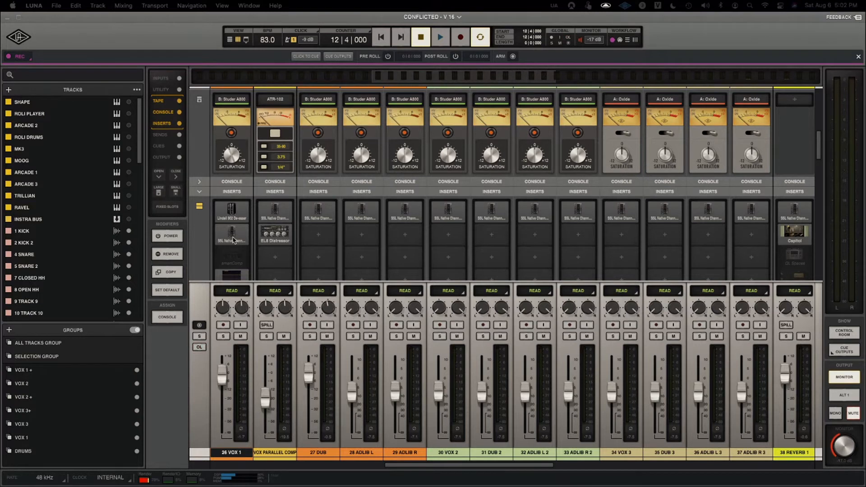
scroll(233, 240, "down", 2)
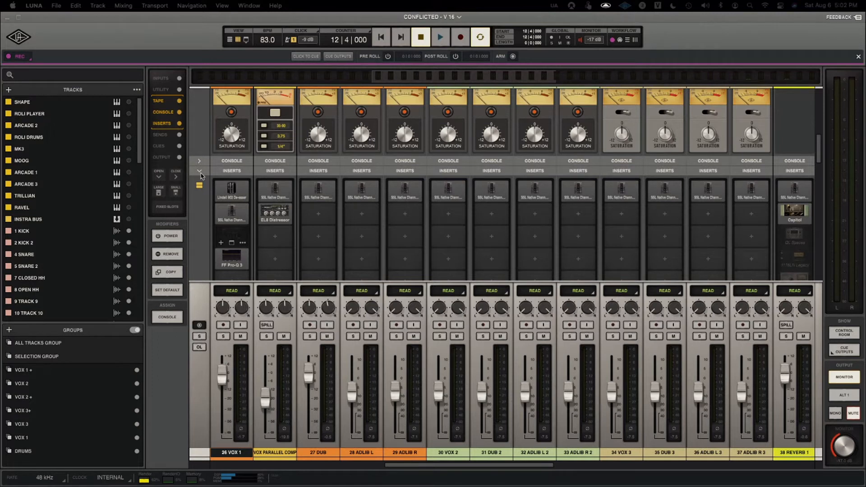
left_click(228, 172)
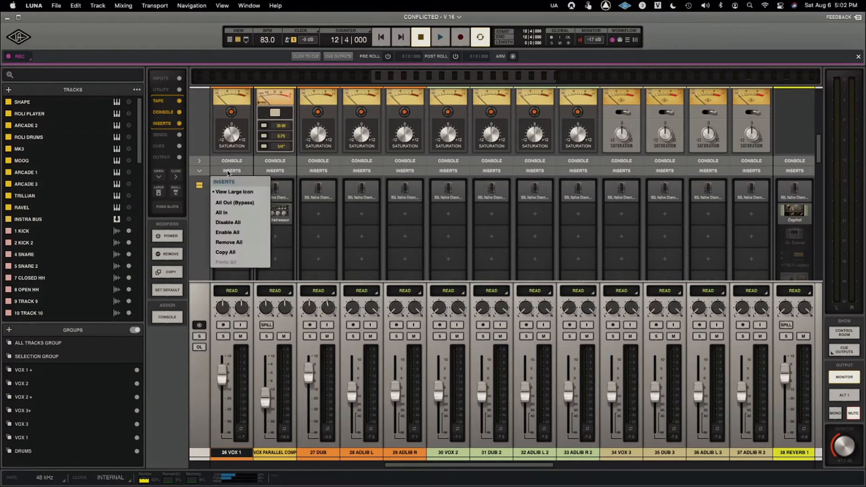
left_click(227, 223)
scroll(238, 209, "up", 3)
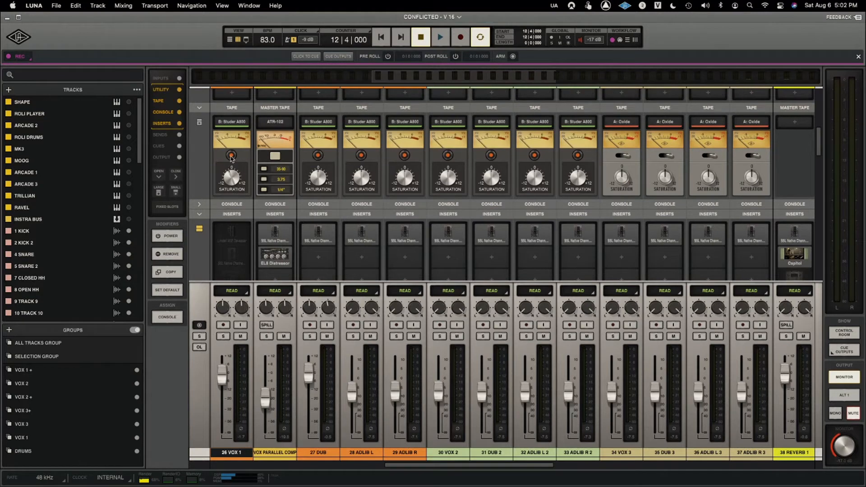
left_click(231, 155)
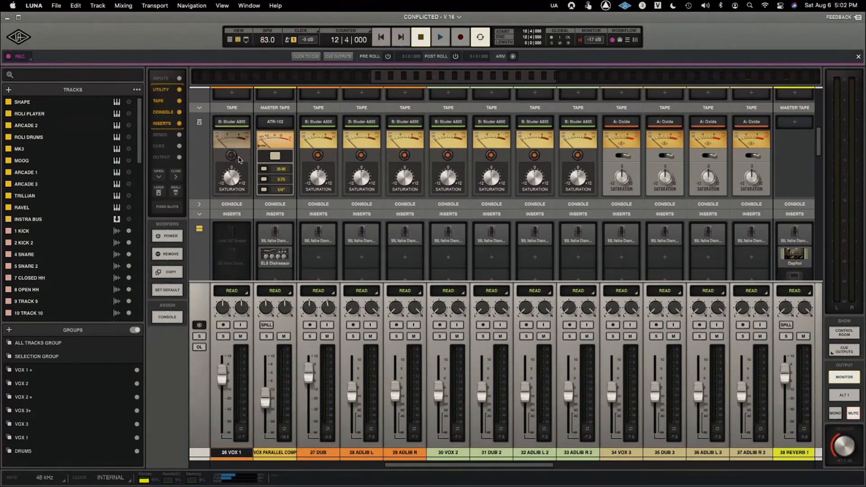
Play back the looped section to hear 26 VOX 1 without tape or inserts, and stop playback
key("space")
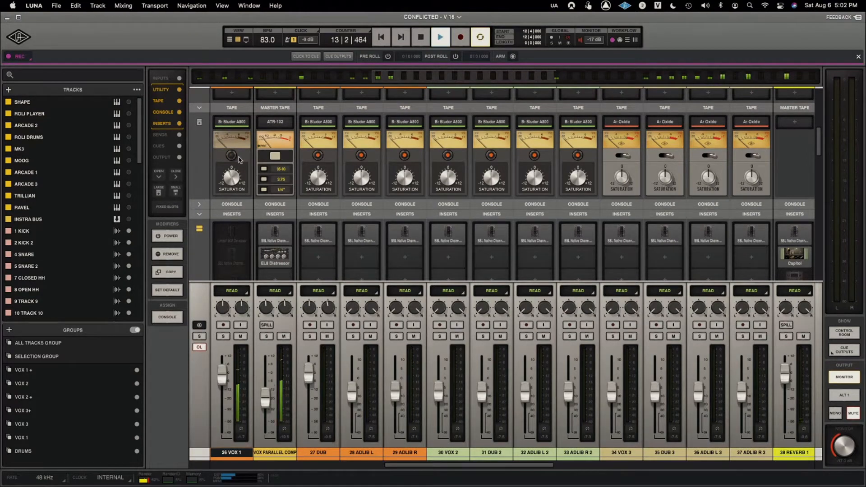
scroll(239, 161, "down", 1)
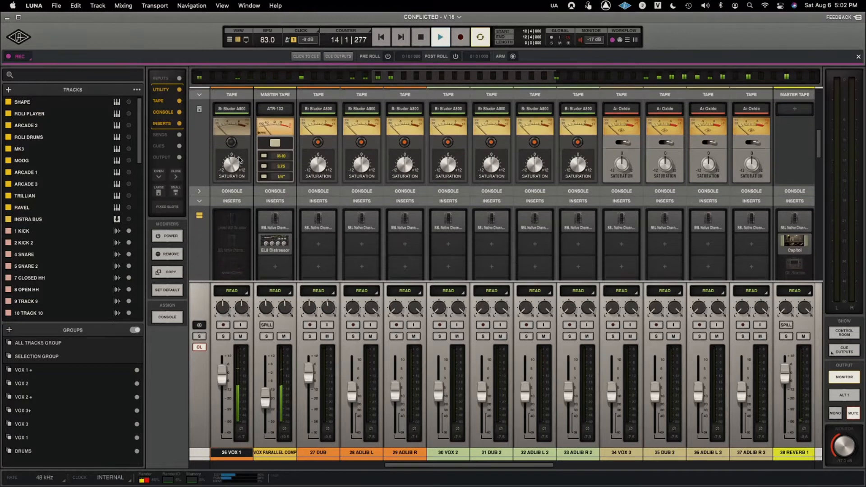
scroll(239, 161, "down", 1)
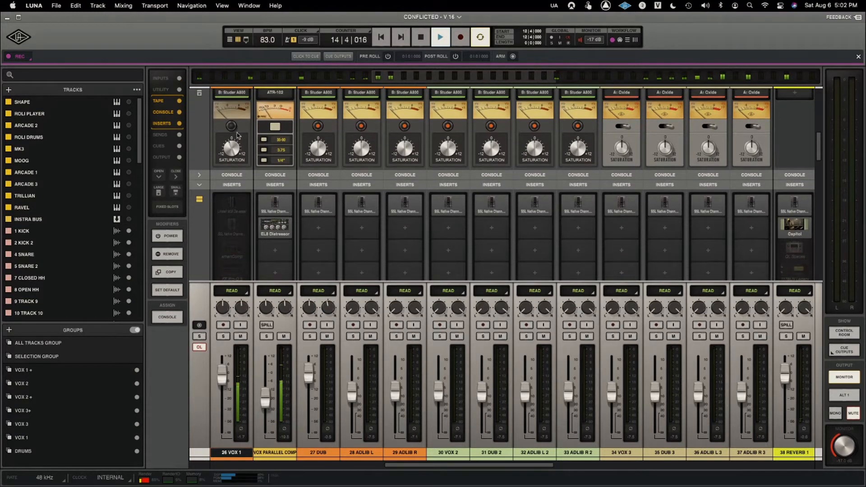
key("space")
Turn the tape machine and all inserts on 26 VOX 1 back on and audition the fully processed vocal
left_click(231, 126)
left_click(231, 185)
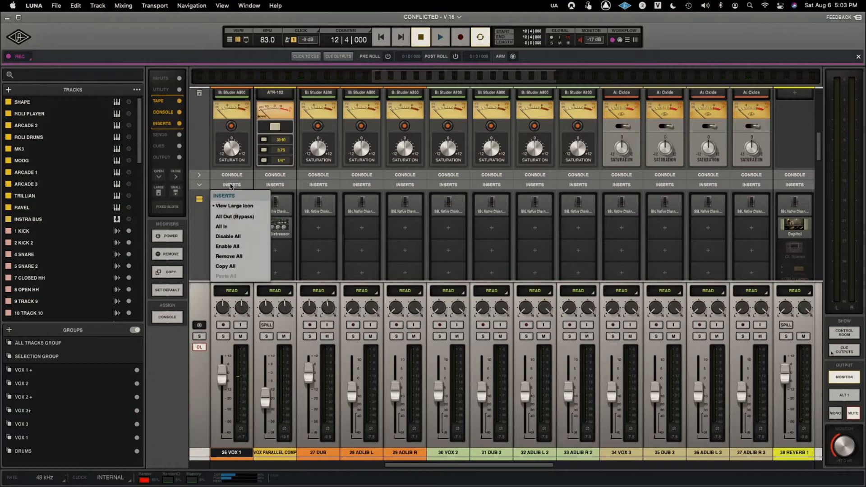
left_click(239, 246)
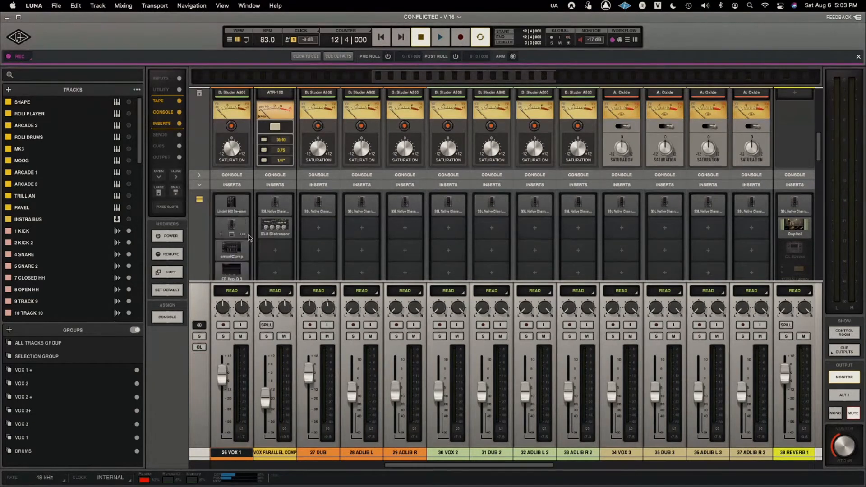
key("space")
scroll(252, 238, "down", 2)
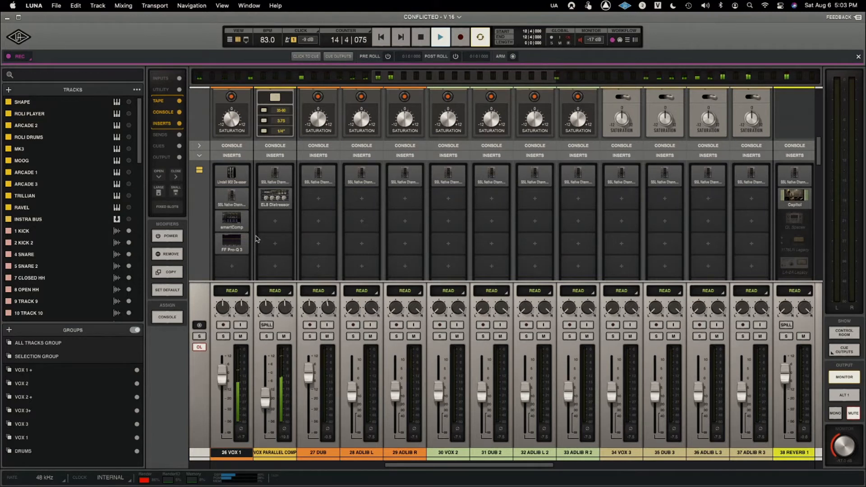
key("space")
Open the Studer A800 settings for 26 VOX 1 and look through the machine's preset list
scroll(294, 219, "up", 2)
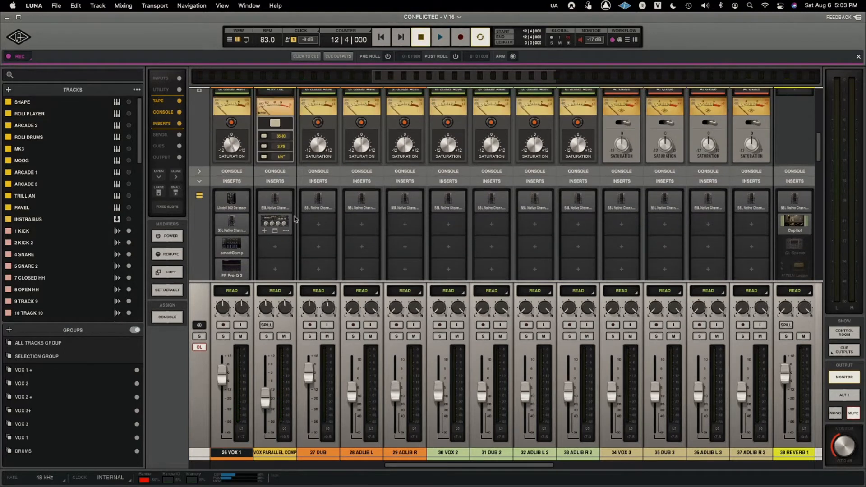
scroll(294, 219, "up", 1)
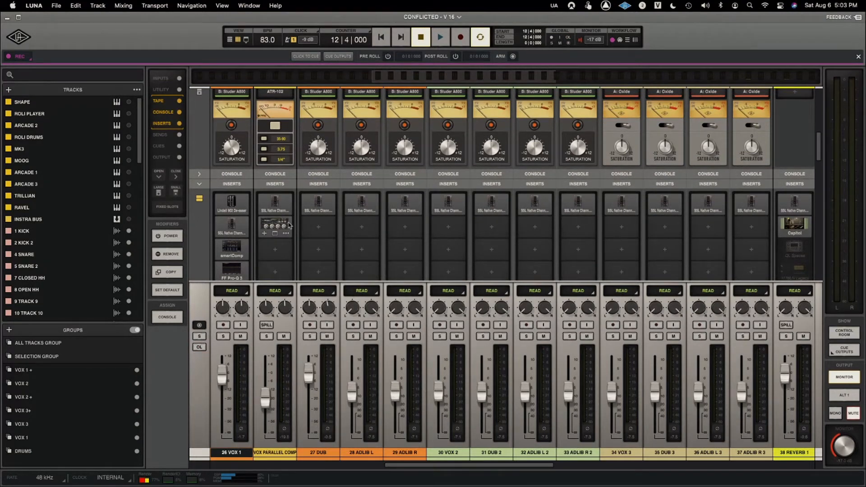
scroll(328, 232, "up", 4)
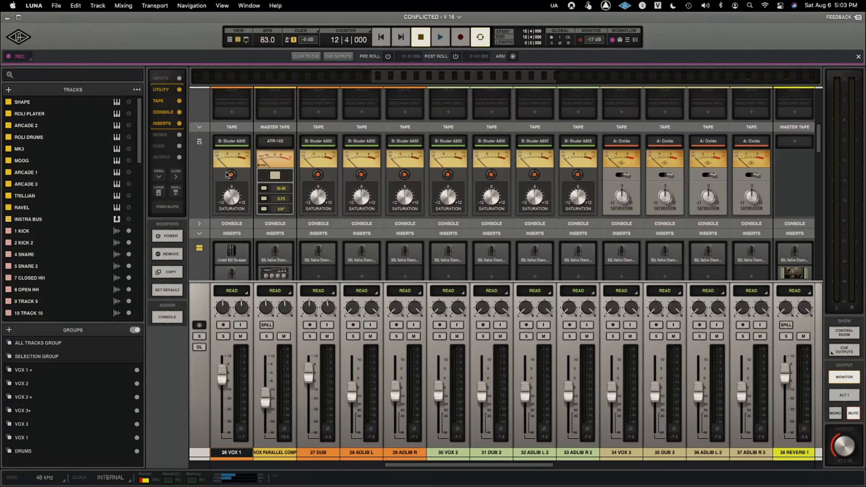
scroll(228, 175, "down", 2)
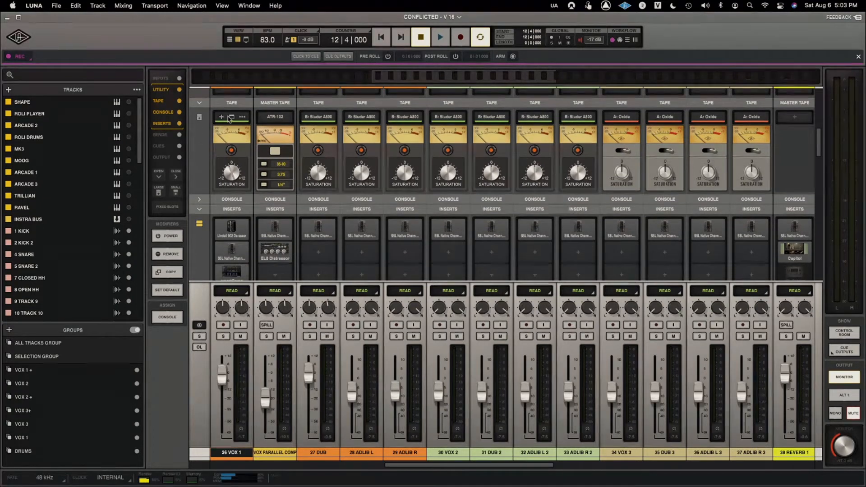
left_click(230, 117)
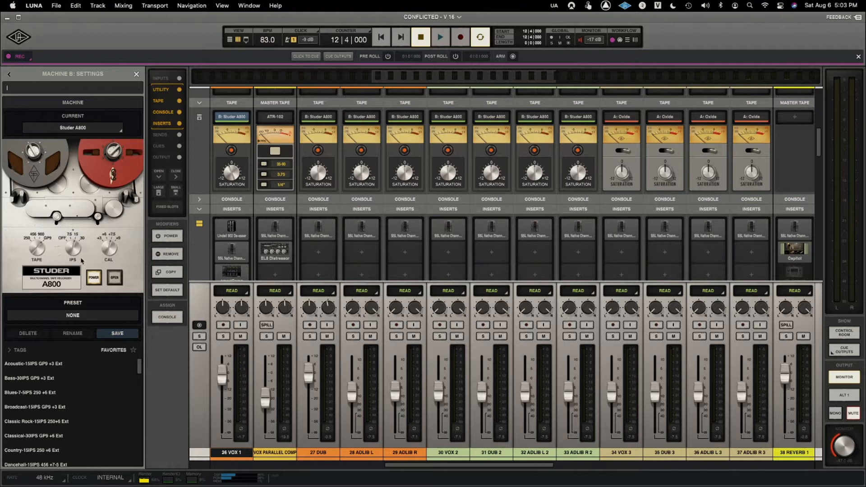
scroll(69, 436, "down", 10)
scroll(69, 436, "up", 8)
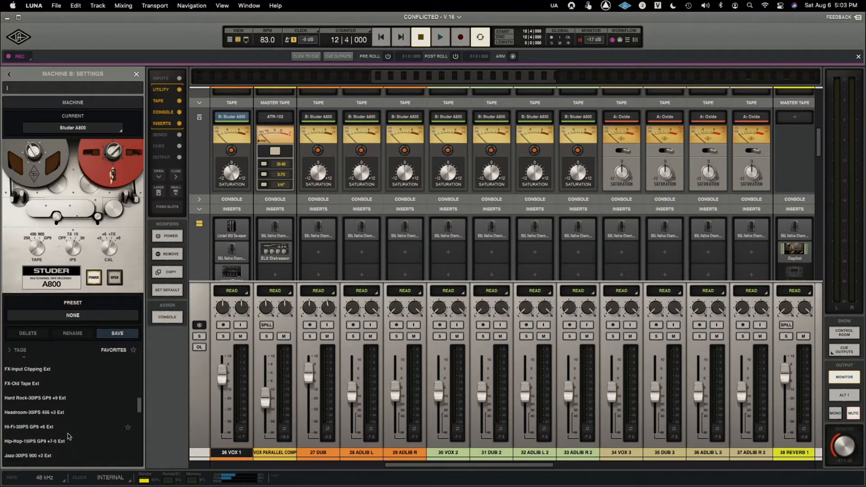
scroll(69, 436, "down", 5)
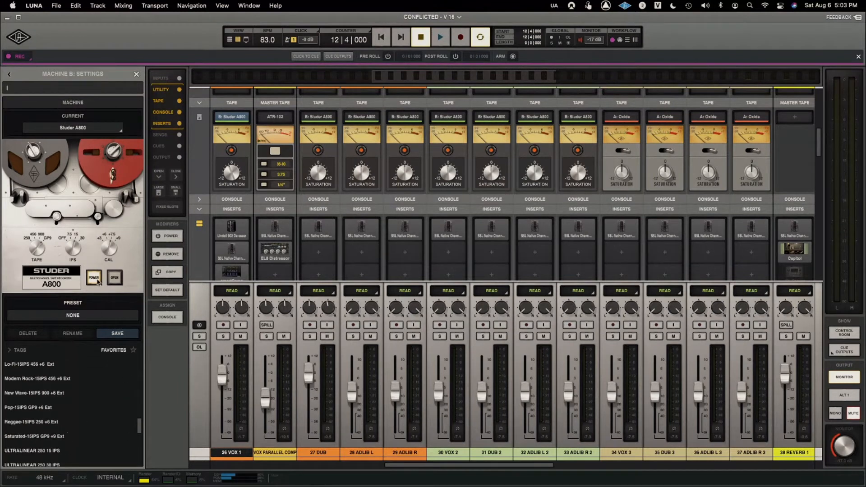
scroll(99, 395, "up", 6)
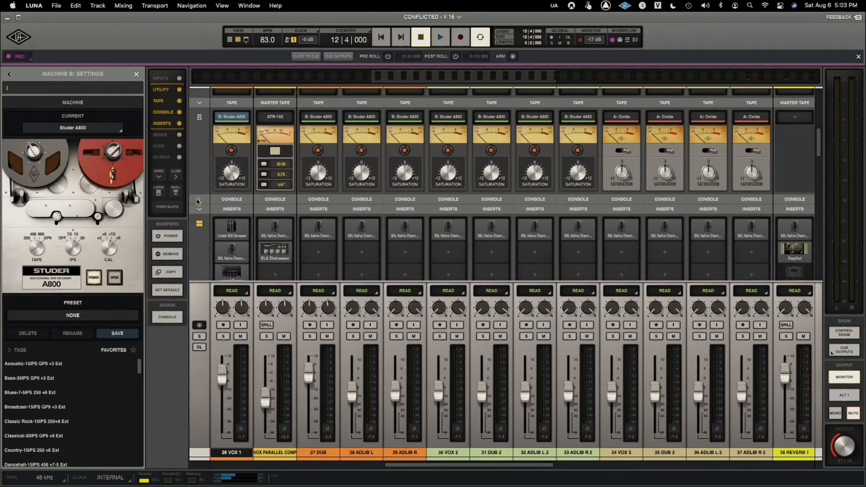
Disable all inserts and bypass the Studer A800 on 26 VOX 1, and audition the unprocessed vocal
left_click(238, 210)
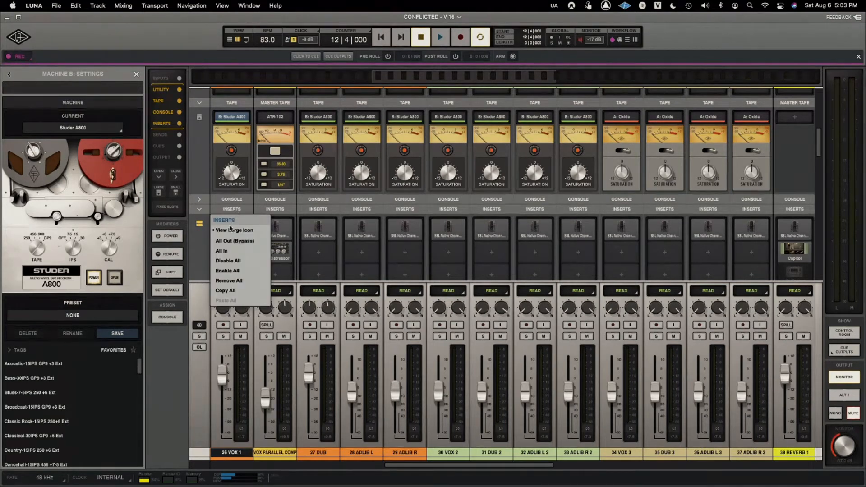
left_click(228, 261)
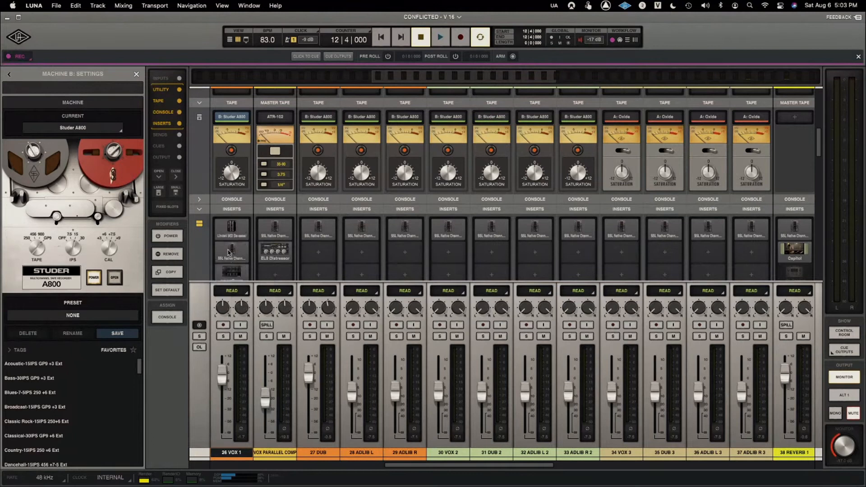
left_click(230, 151)
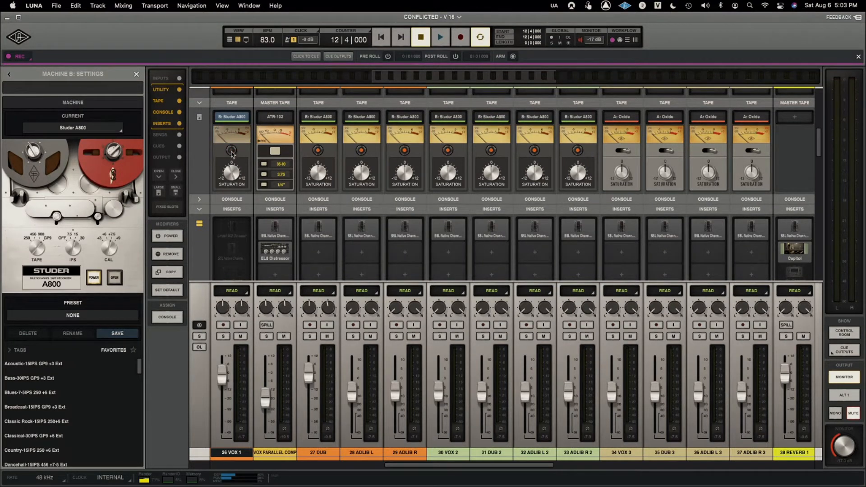
key("space")
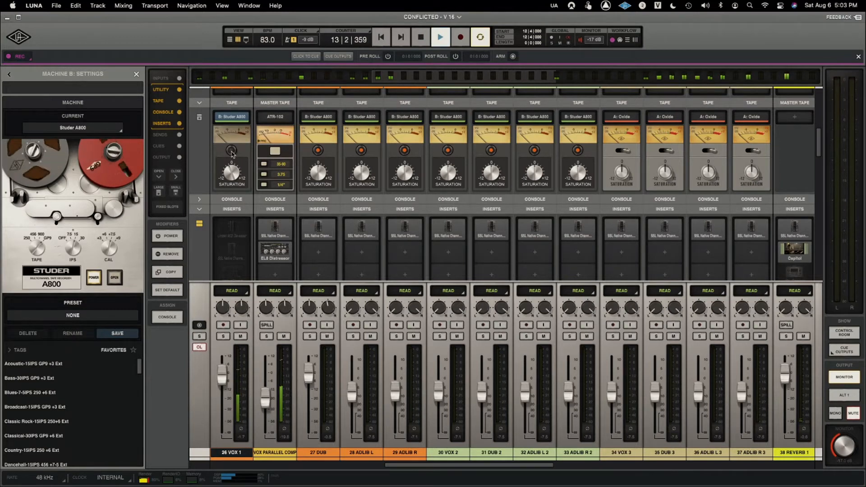
key("space")
Switch the Studer A800 back on for 26 VOX 1 and audition the vocal with only the tape effect
left_click(231, 151)
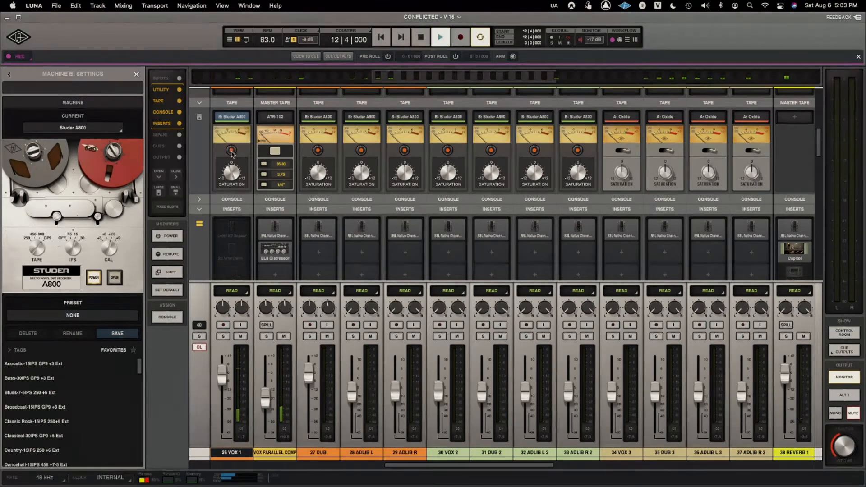
key("space")
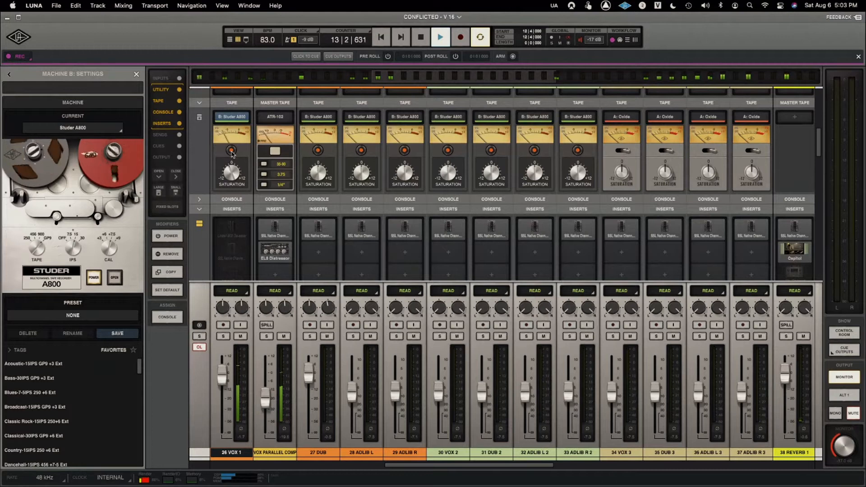
key("space")
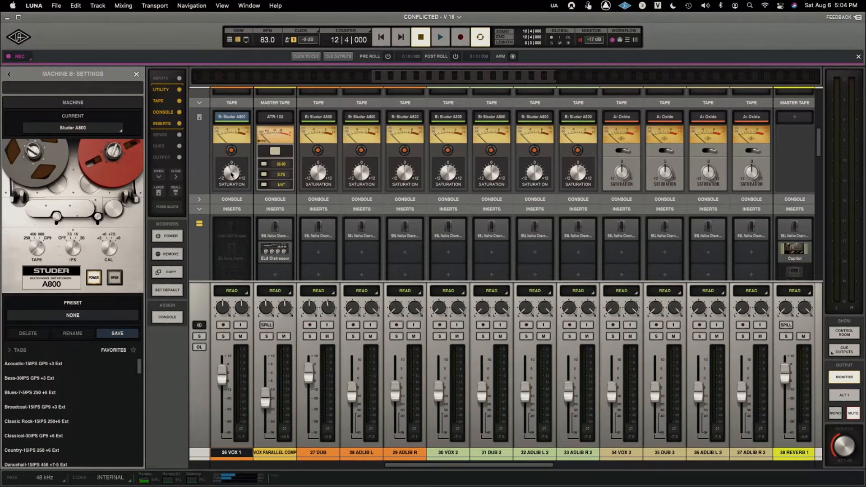
key("space")
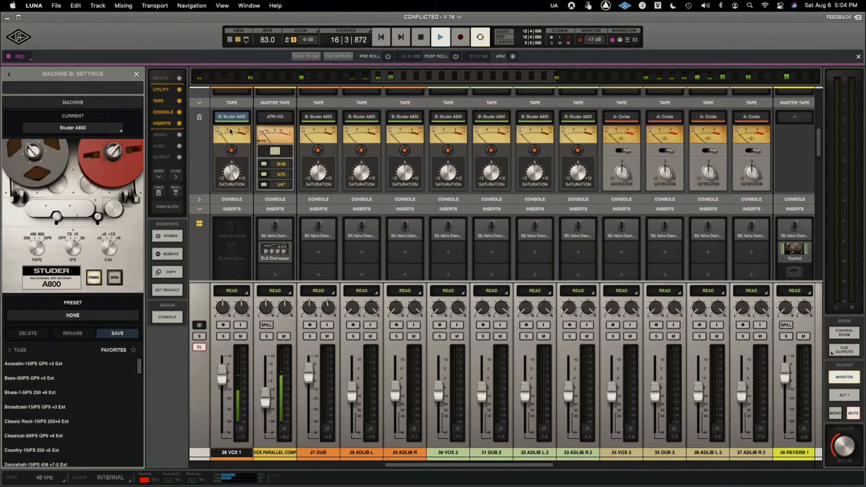
key("space")
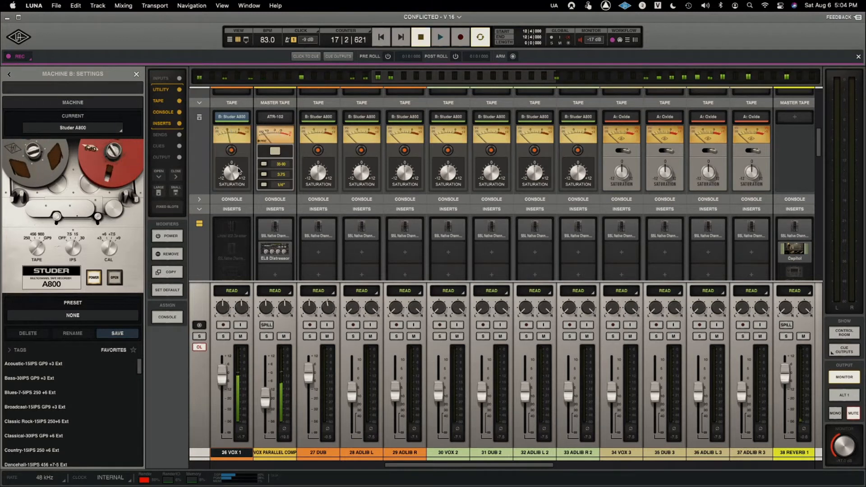
Open the Lindell 902 De-esser in the first insert of 26 VOX 1 and audition the vocal with the plug-in disabled
scroll(241, 207, "down", 2)
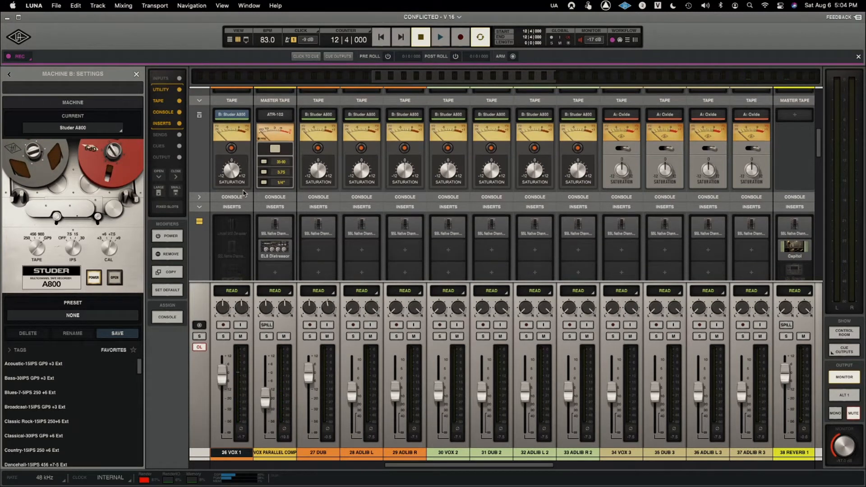
left_click(241, 216)
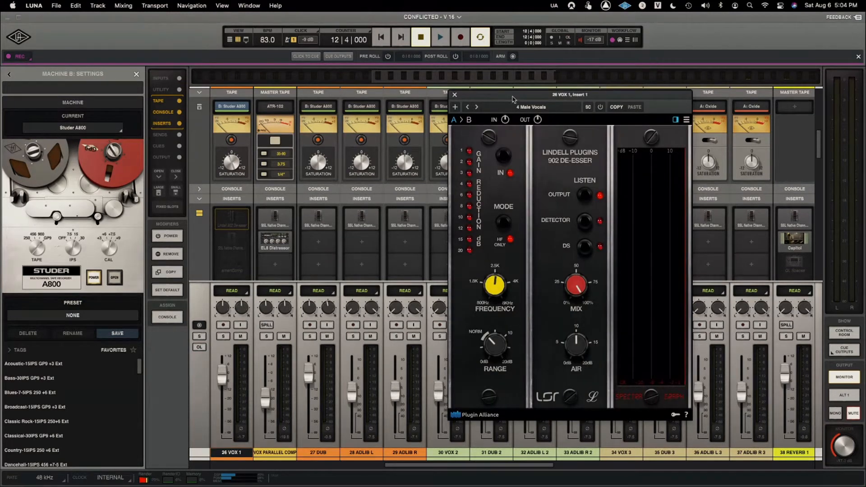
left_click_drag(513, 99, 409, 105)
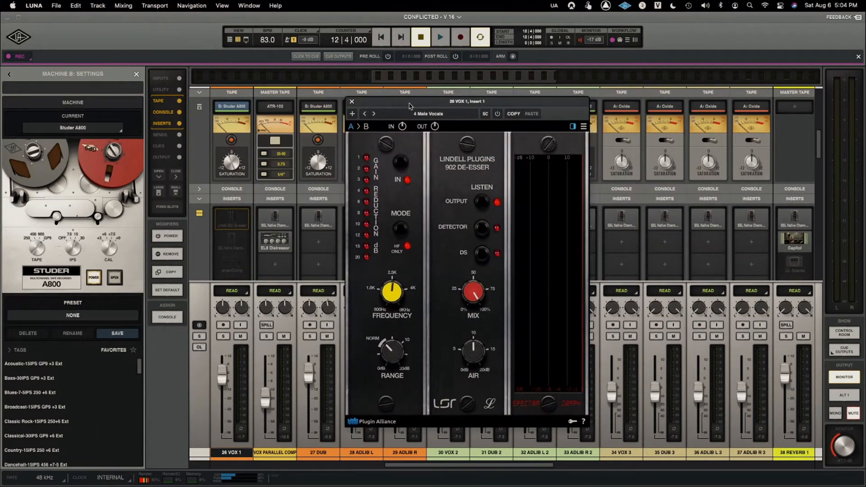
key("space")
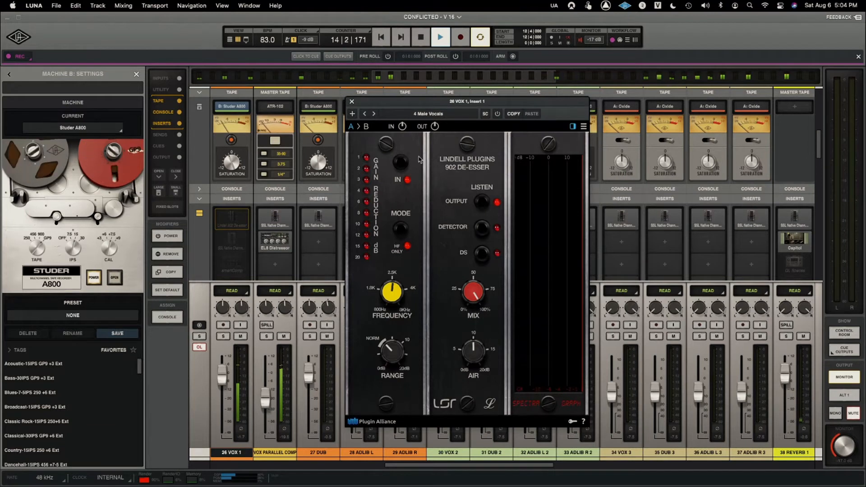
key("space")
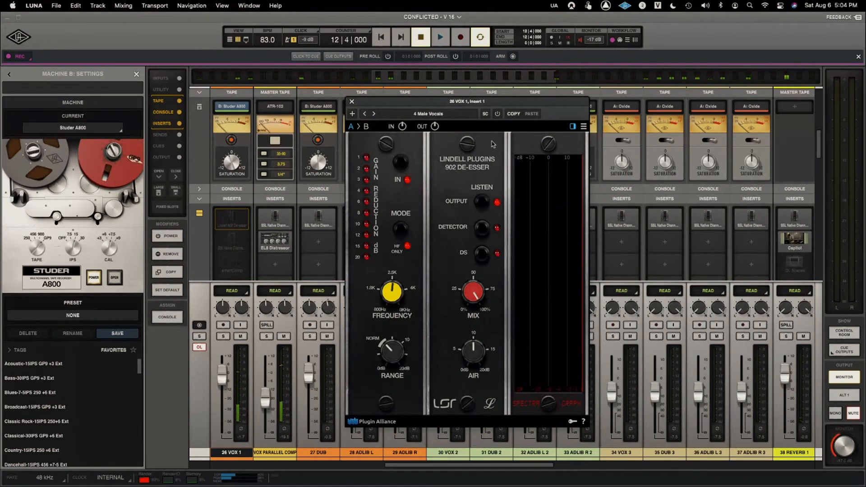
Enable the Lindell 902 De-esser on 26 VOX 1 and play back the vocal through it
left_click(499, 115)
key("space")
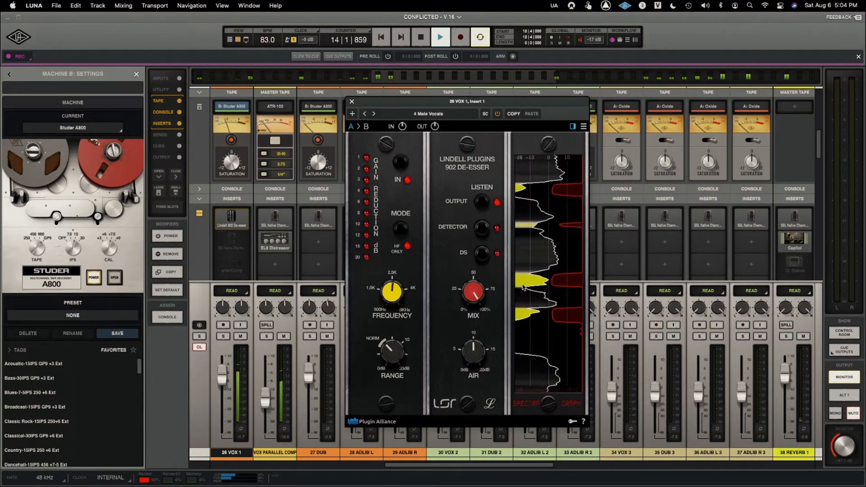
key("space")
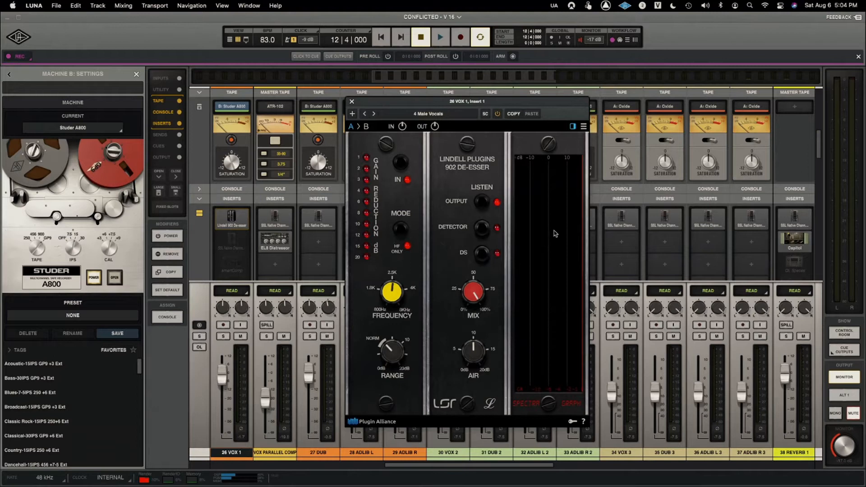
Replay the de-essed vocal on 26 VOX 1, stop playback, and close the Lindell 902 De-esser
key("space")
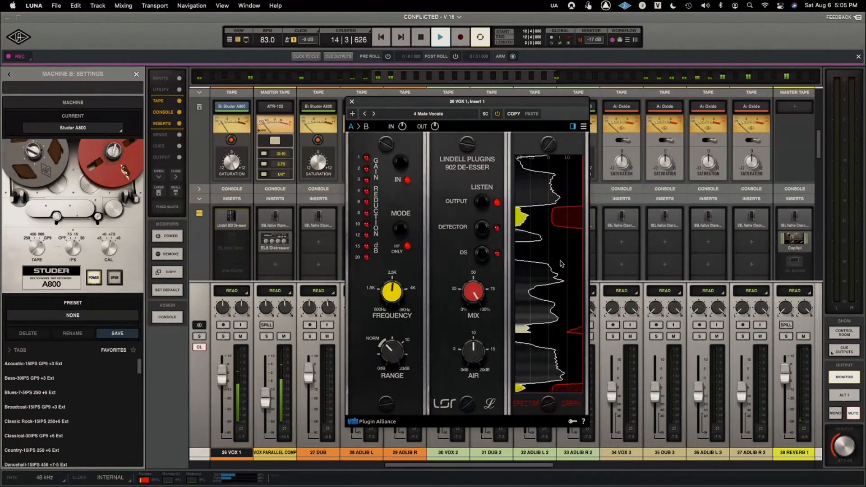
key("space")
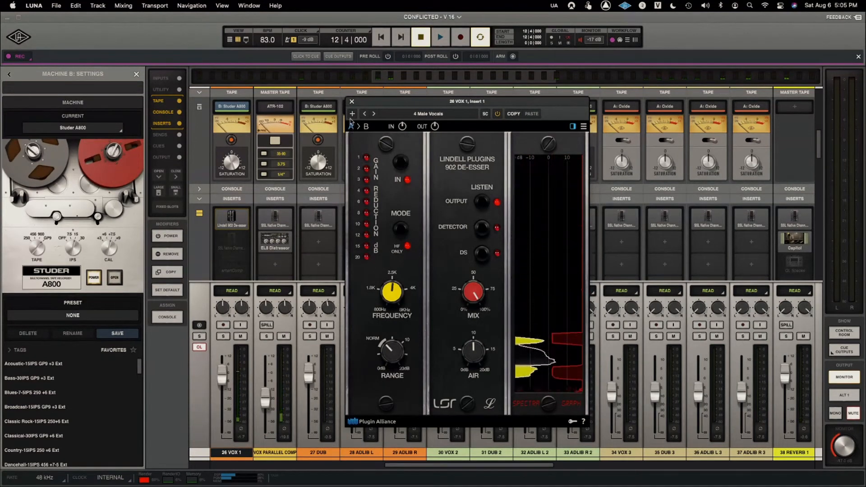
left_click(352, 102)
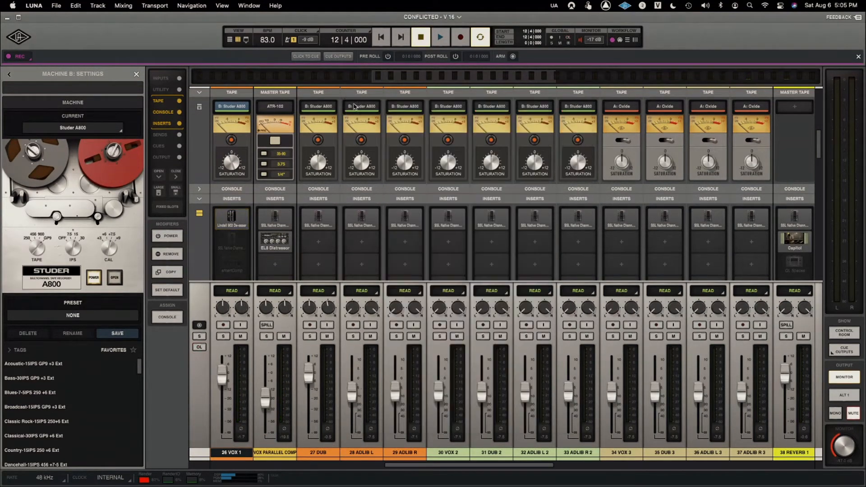
Open the SSL Channel Strip 2 in the second insert of 26 VOX 1 and audition the vocal with it bypassed
left_click(238, 239)
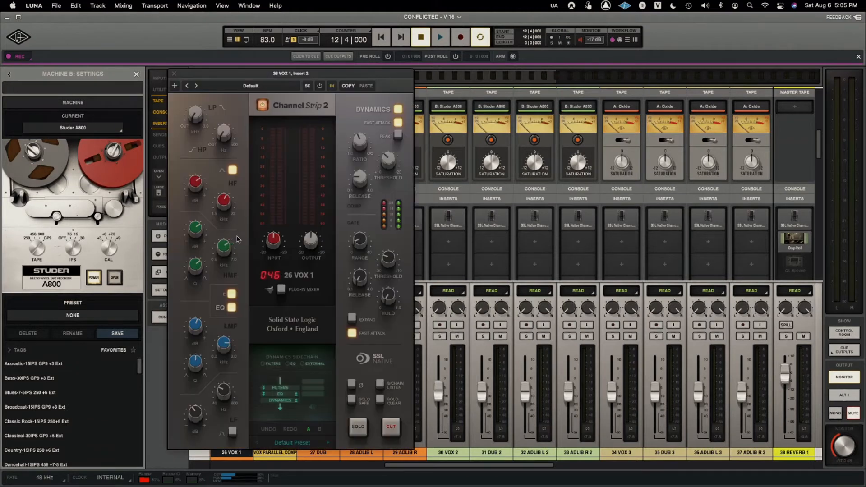
left_click_drag(343, 76, 730, 58)
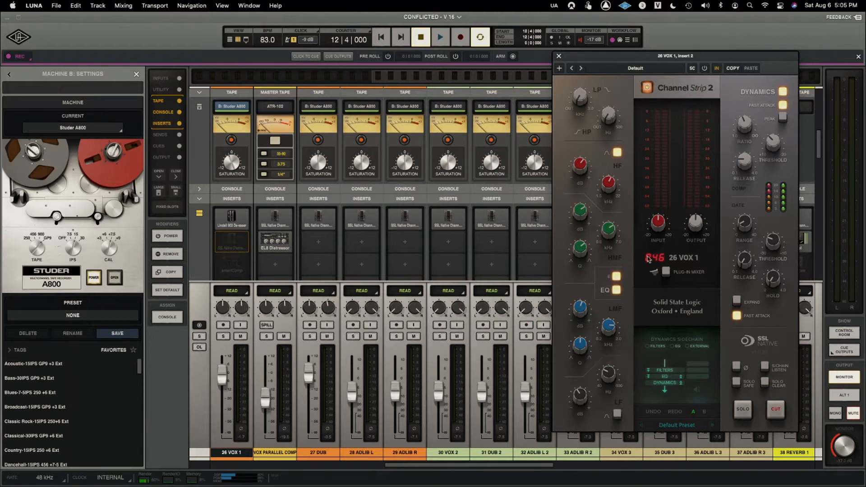
mouse_move(583, 351)
mouse_move(740, 159)
left_click(646, 89)
key("space")
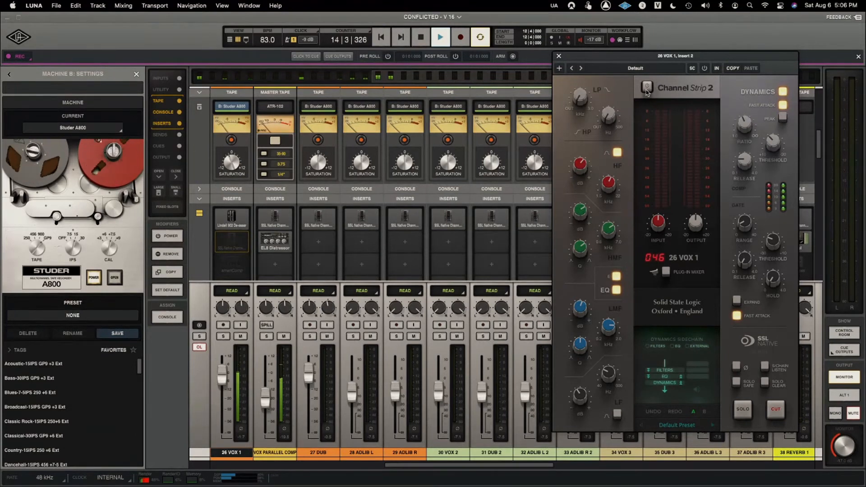
key("space")
Enable the SSL Channel Strip 2 on 26 VOX 1, compare the vocal with it bypassed and active, and close it
left_click(646, 90)
key("space")
left_click_drag(719, 71, 720, 63)
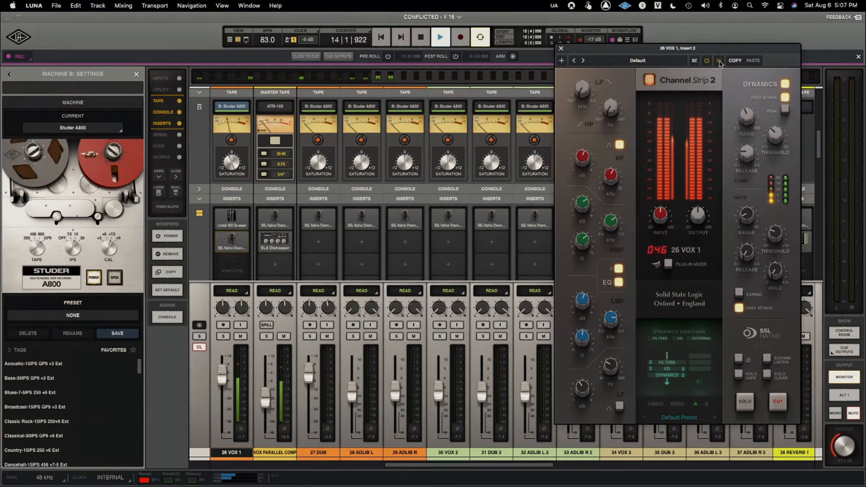
left_click(721, 64)
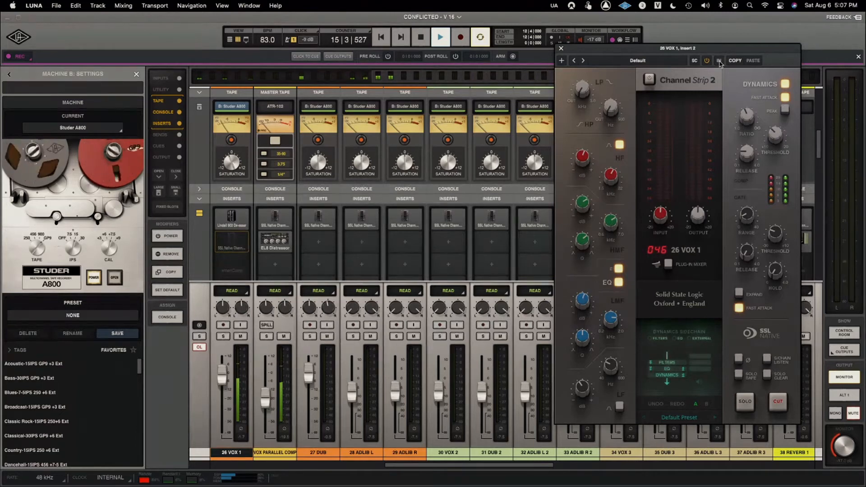
left_click(720, 63)
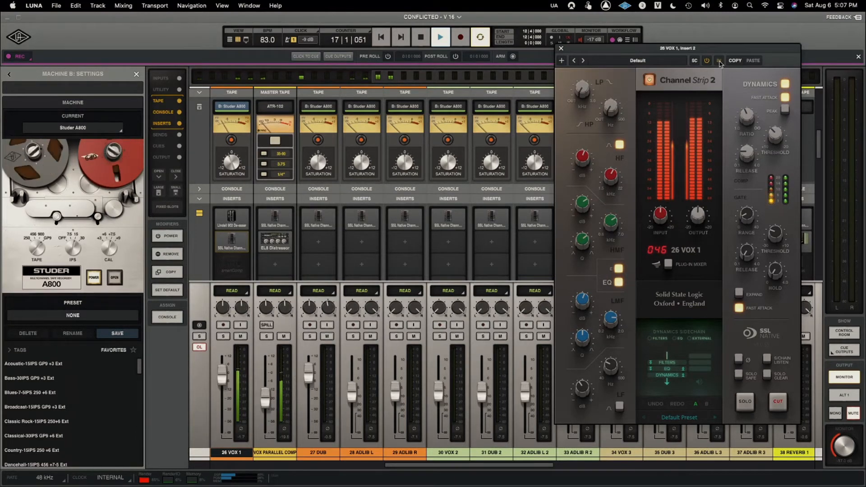
key("space")
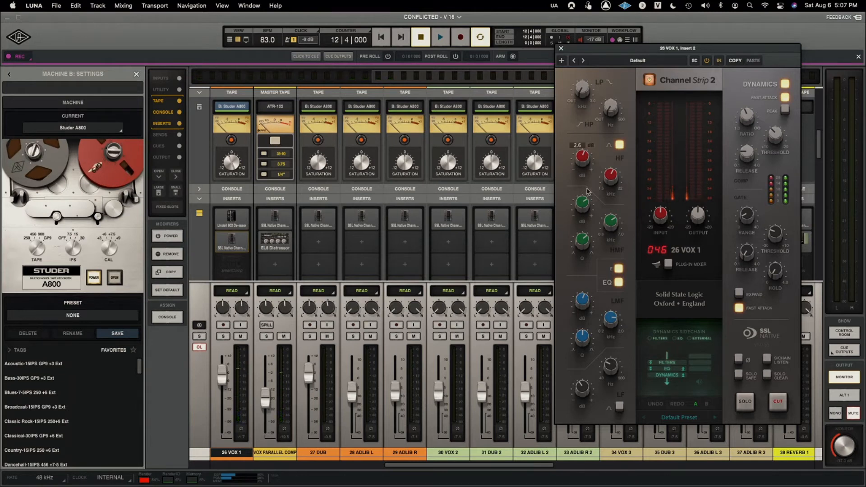
mouse_move(616, 184)
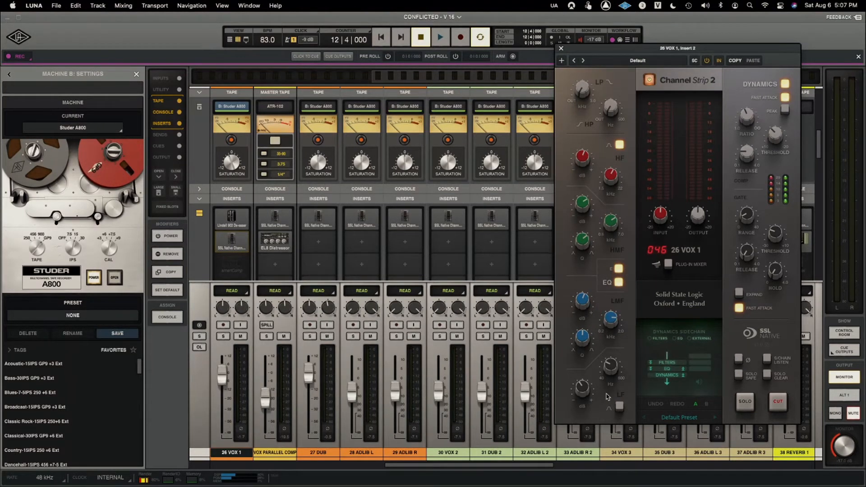
mouse_move(587, 389)
scroll(322, 207, "down", 3)
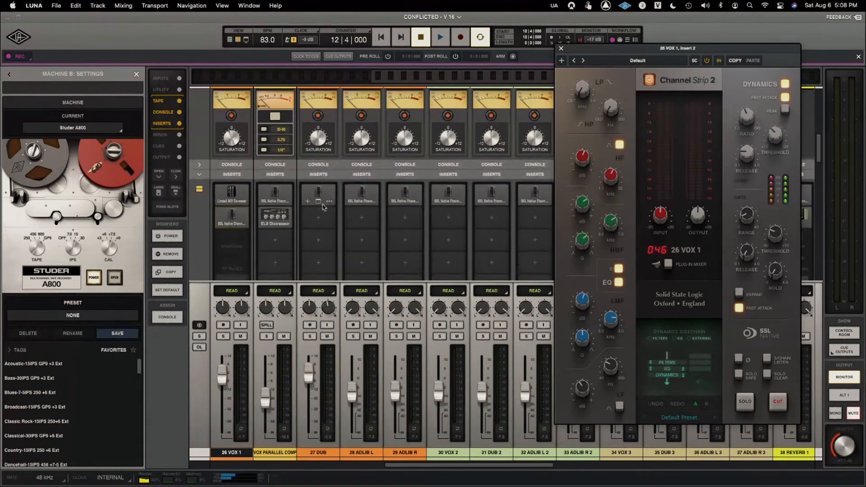
left_click(561, 49)
Open smart:comp in the third insert of 26 VOX 1 and audition the vocal with the compressor disabled
left_click(232, 238)
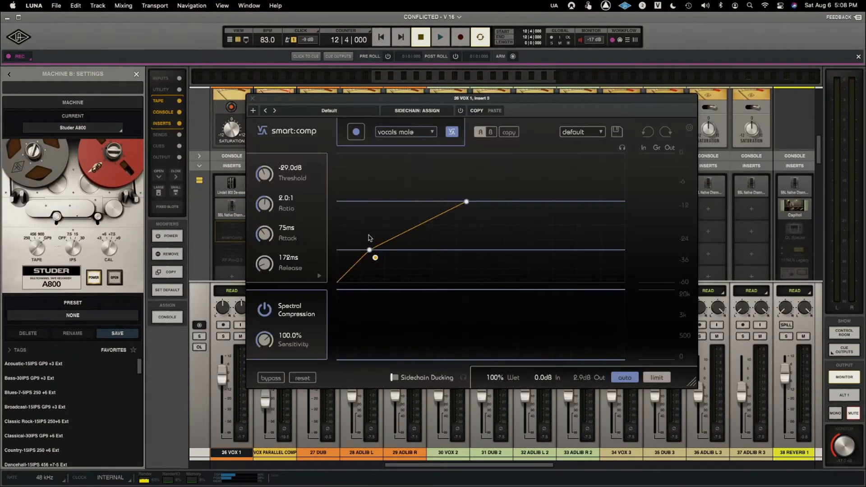
left_click_drag(519, 97, 665, 86)
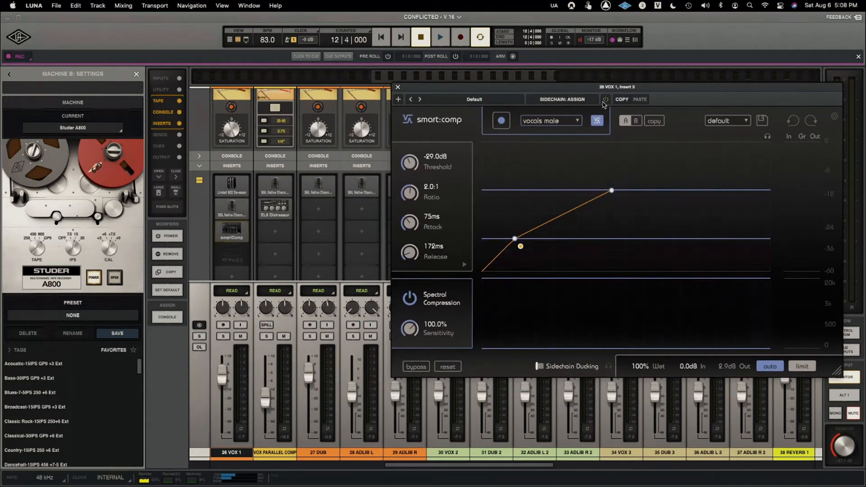
key("space")
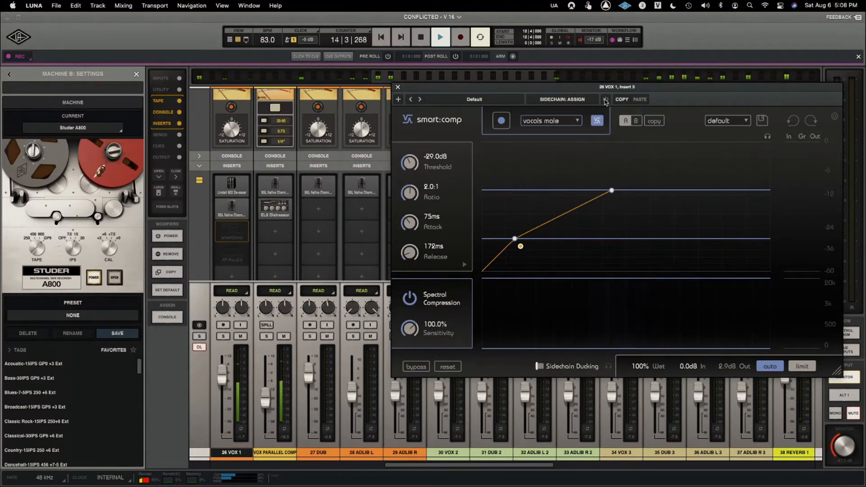
Enable smart:comp on 26 VOX 1, compare the vocal with it off and on during playback, and close it
left_click(605, 100)
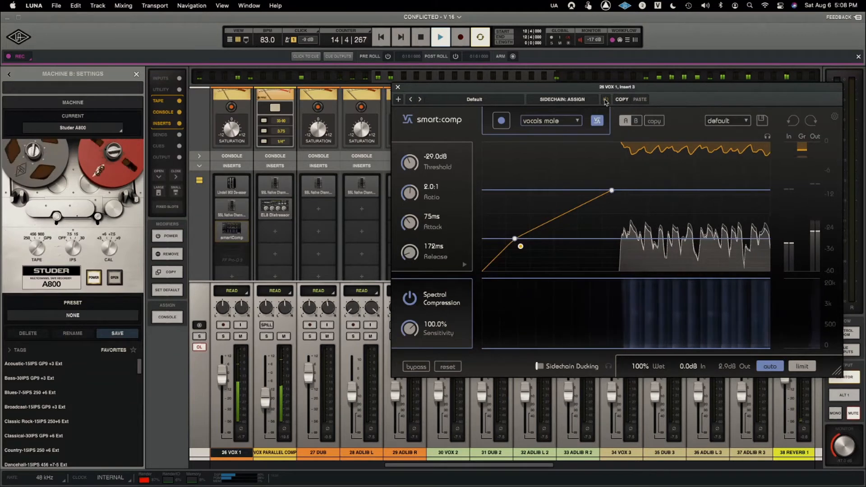
left_click(605, 100)
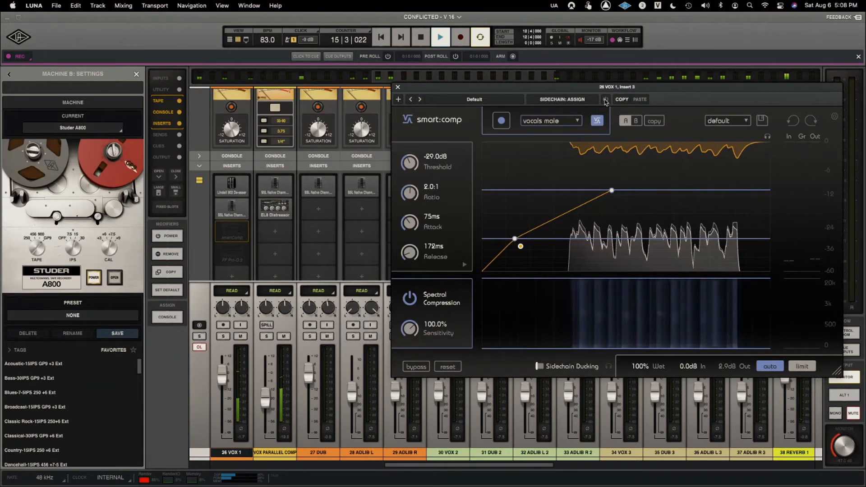
left_click(606, 100)
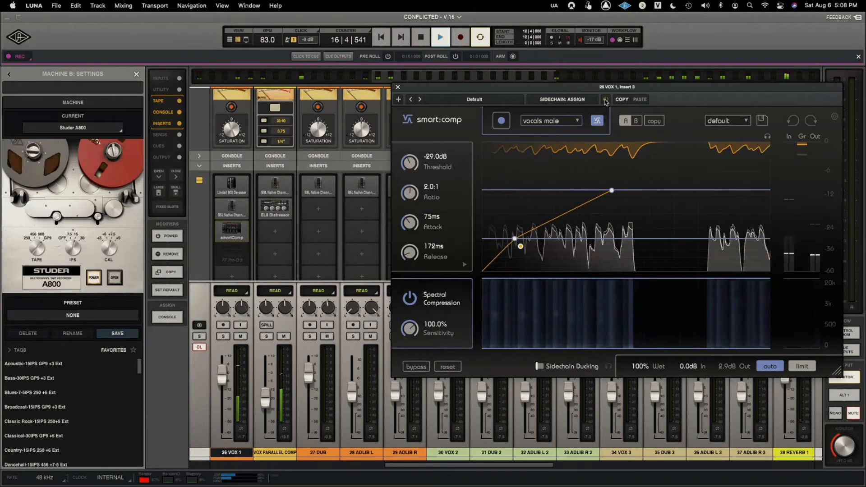
key("space")
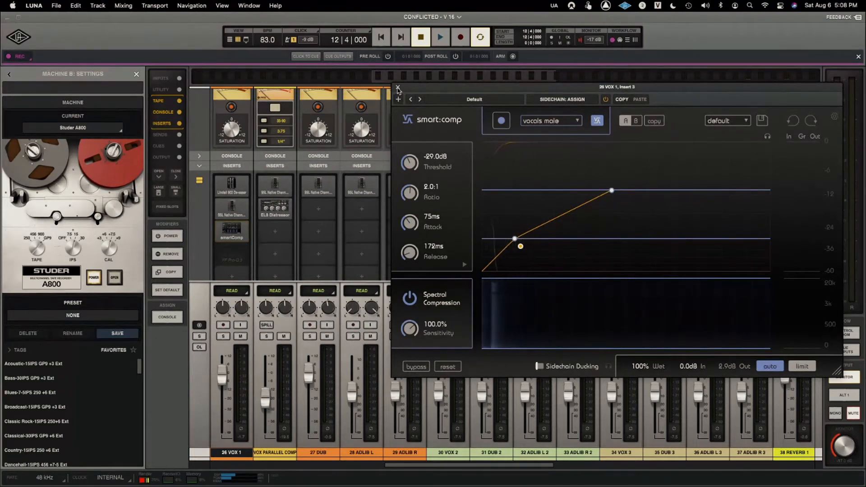
left_click(398, 88)
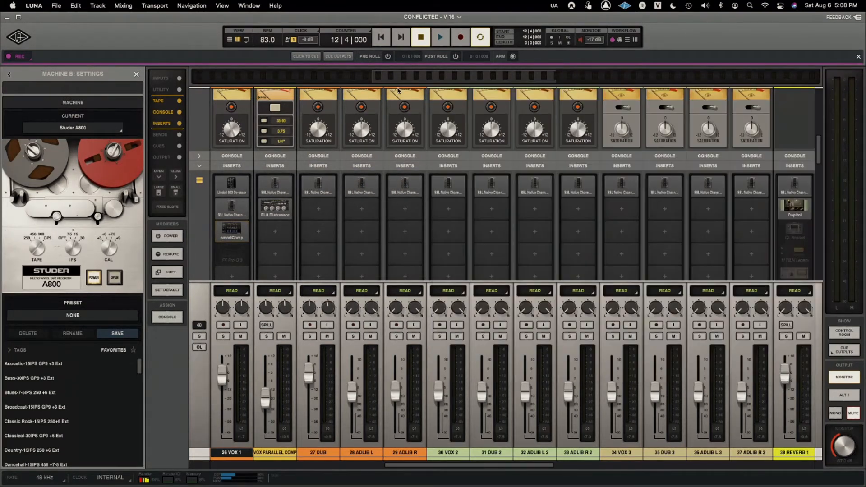
Open FabFilter Pro-Q 3 in the fourth insert of 26 VOX 1, switch it on, and audition the vocal through its EQ bands
left_click(233, 252)
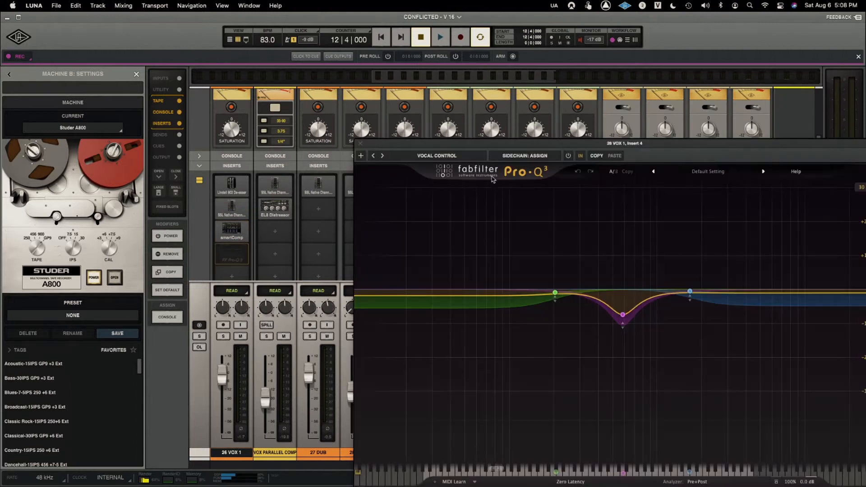
left_click_drag(553, 147, 495, 78)
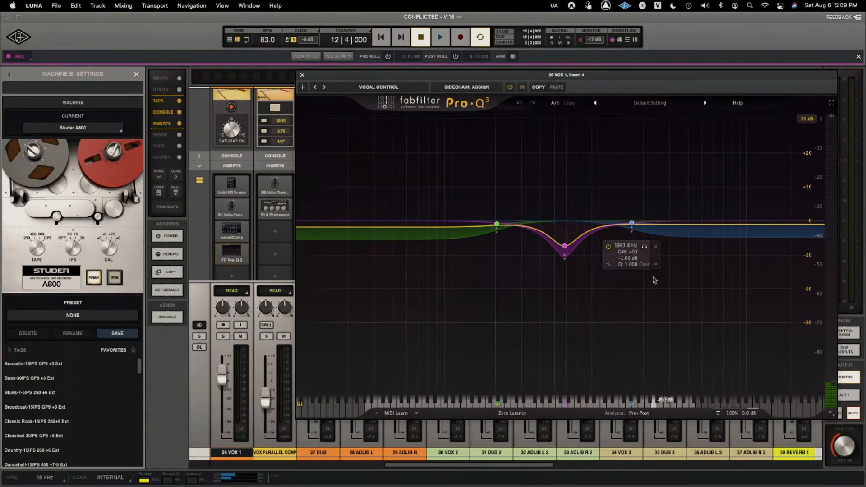
key("space")
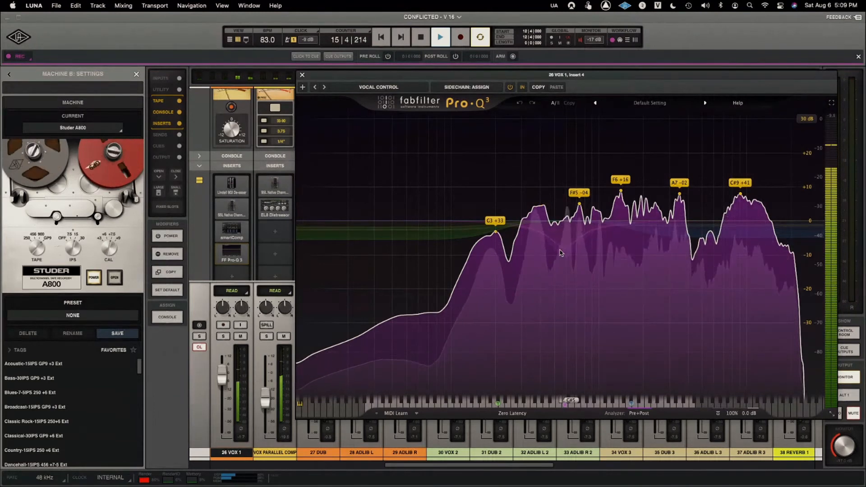
key("space")
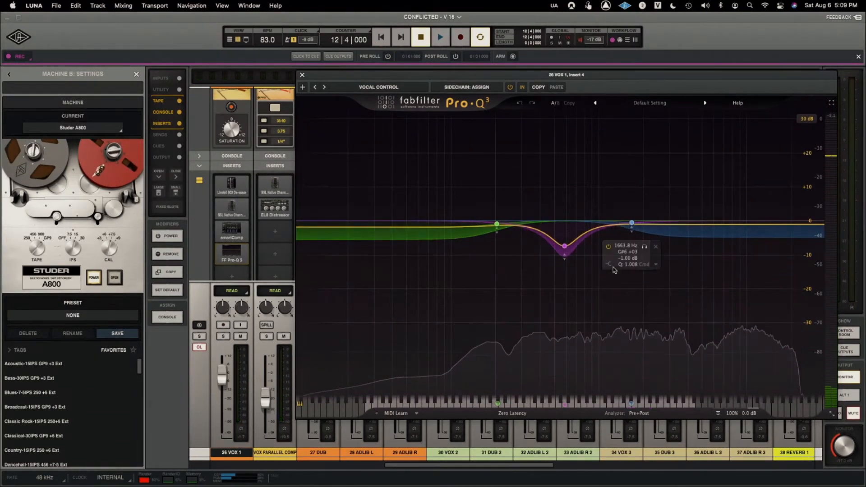
mouse_move(548, 257)
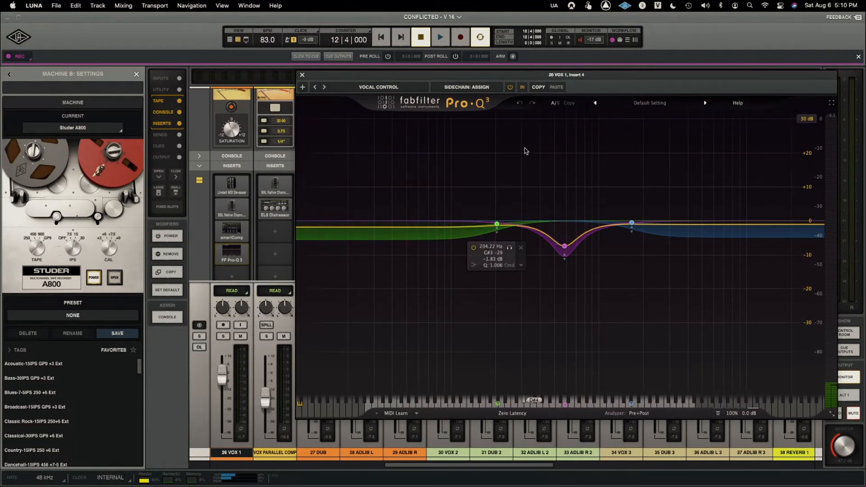
Bypass Pro-Q 3 on 26 VOX 1, play the vocal, and re-engage the EQ during playback to compare
left_click(522, 88)
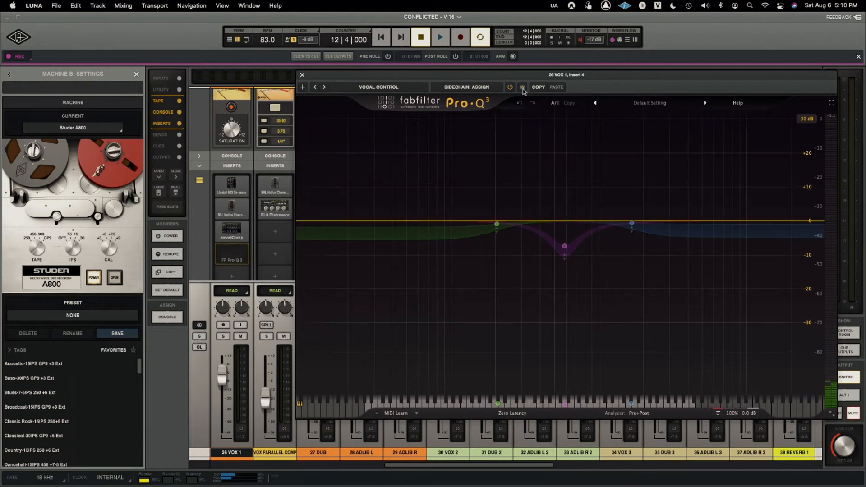
key("space")
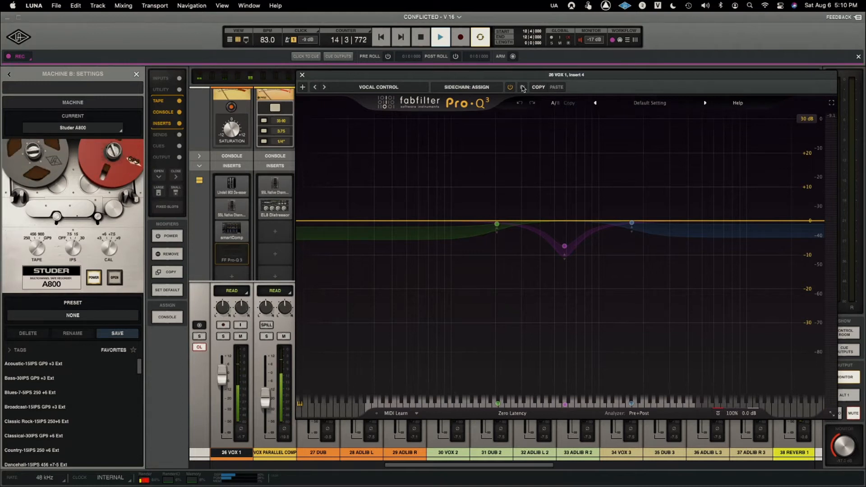
left_click(522, 88)
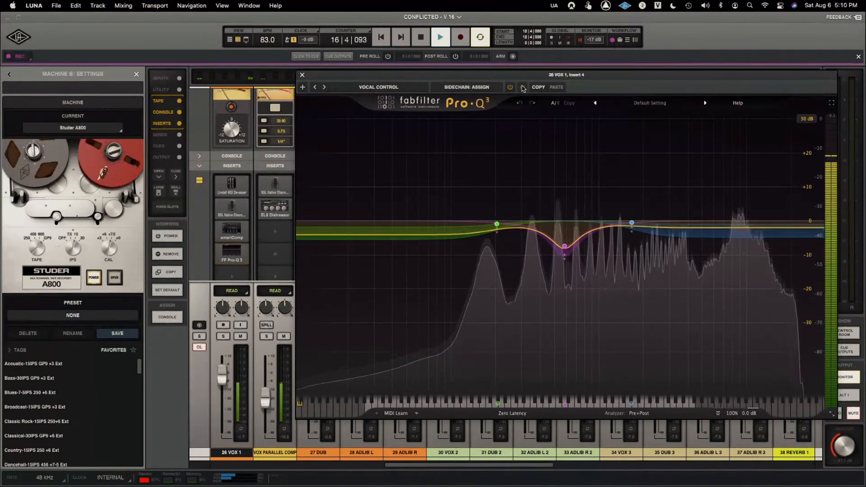
key("space")
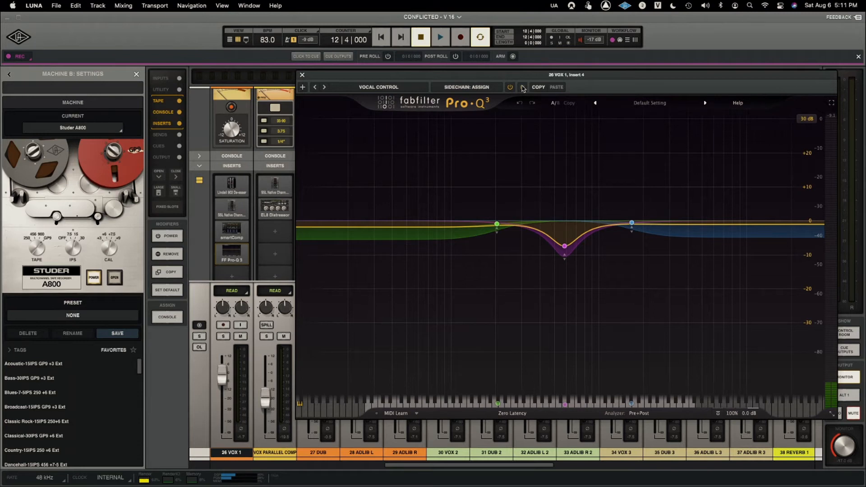
Solo 26 VOX 1 and compare the vocal with Pro-Q 3 engaged and bypassed, leaving the EQ engaged
key("space")
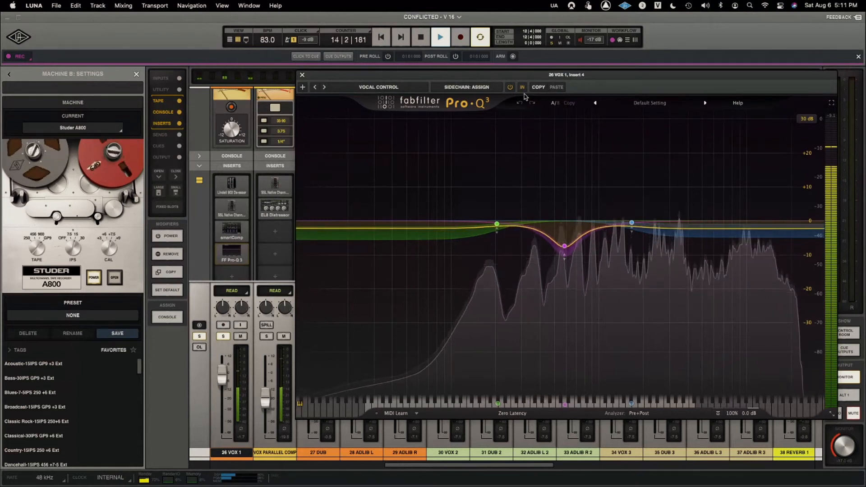
left_click(522, 88)
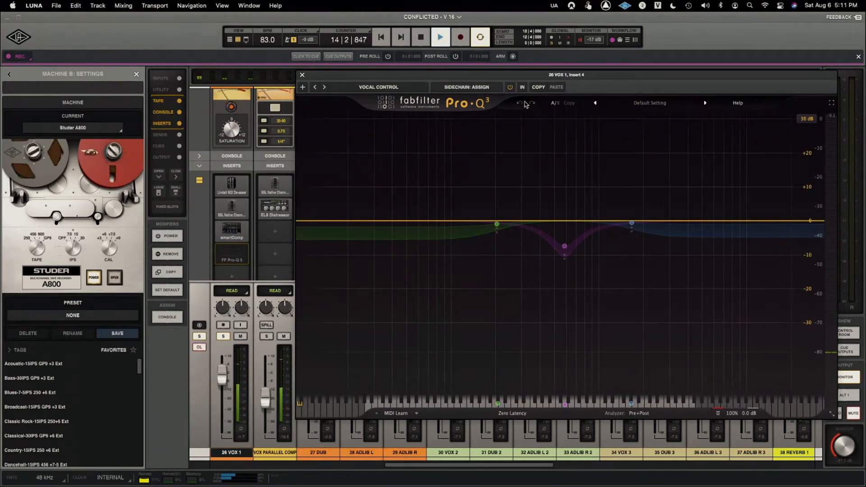
key("space")
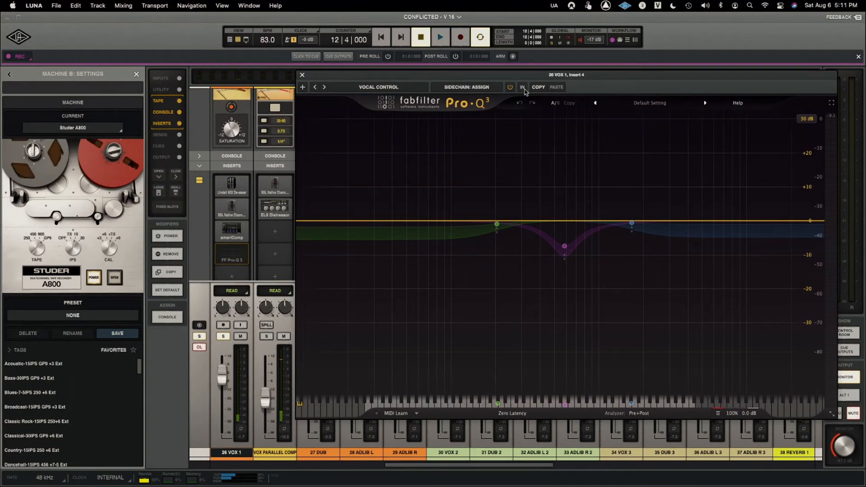
left_click(522, 87)
key("space")
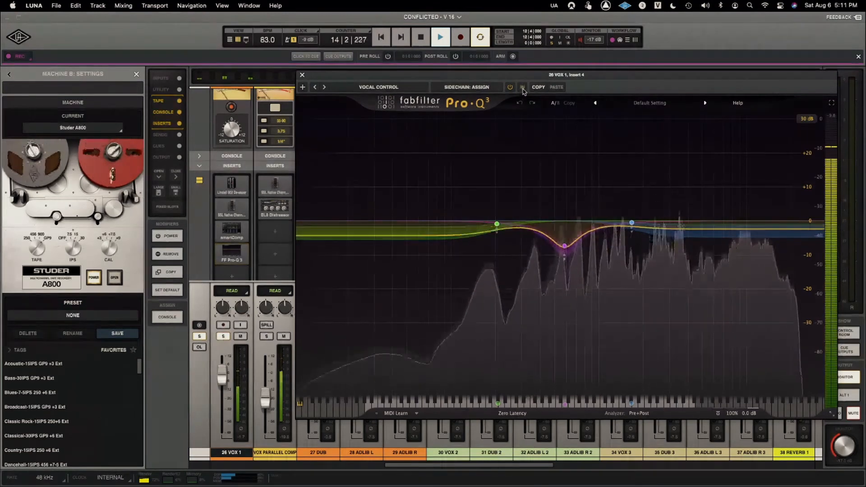
left_click(523, 88)
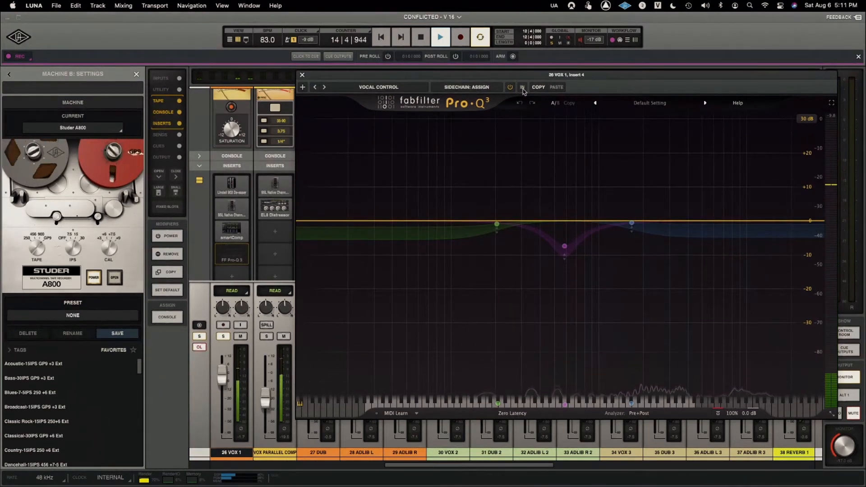
left_click(522, 88)
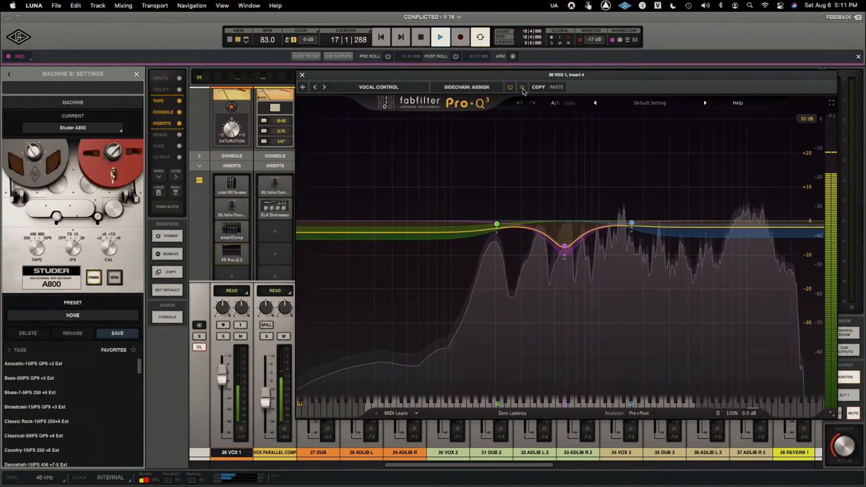
Compare 26 VOX 1 with Pro-Q 3 bypassed and engaged during playback, stop the transport, and close the EQ
left_click(522, 88)
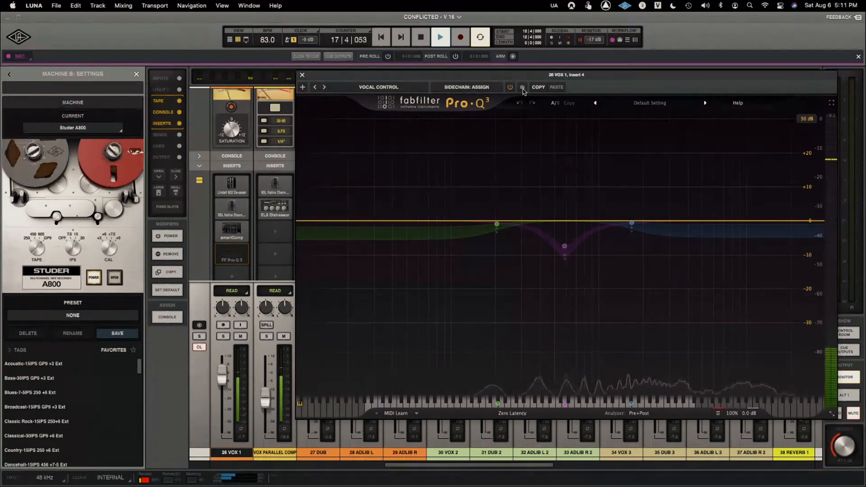
left_click(522, 88)
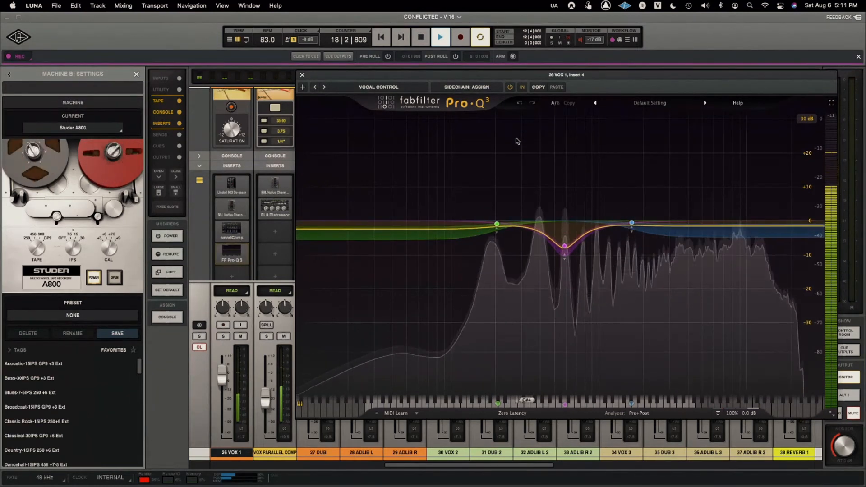
key("space")
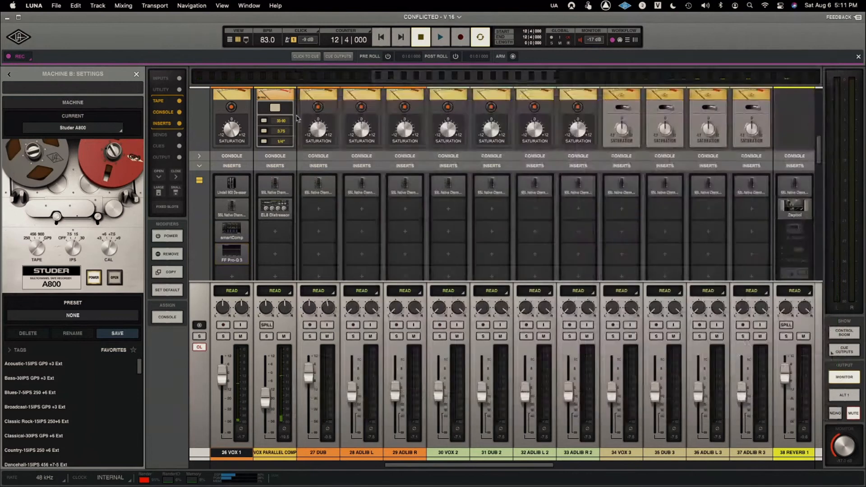
left_click(302, 75)
Review the tape section of 26 VOX 1 plus its Lindell 902 De-Esser and SSL Channel Strip 2, closing both plug-ins
scroll(317, 256, "up", 2)
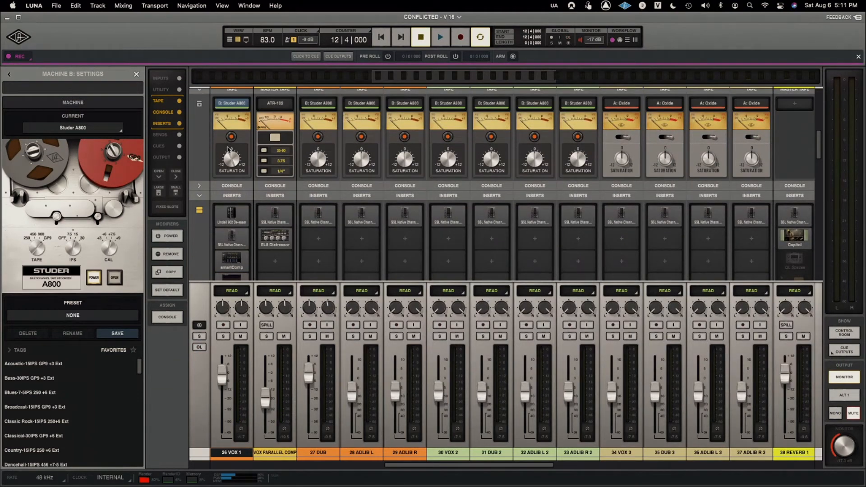
scroll(229, 150, "down", 3)
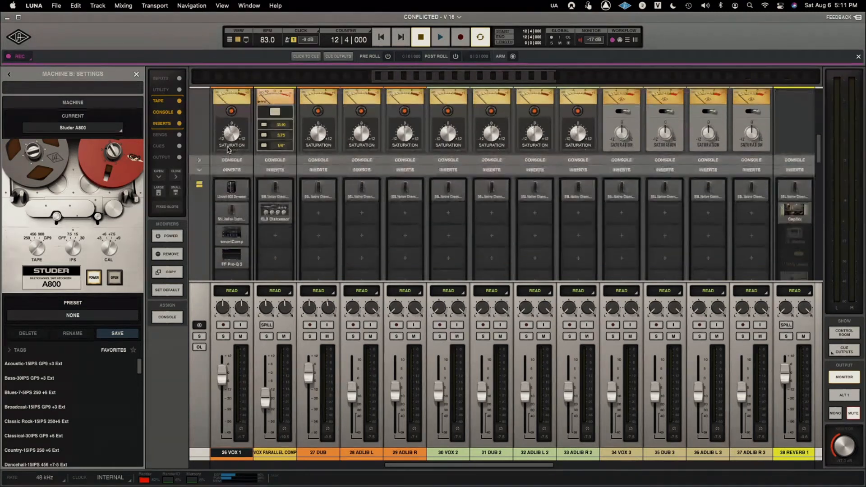
left_click(230, 165)
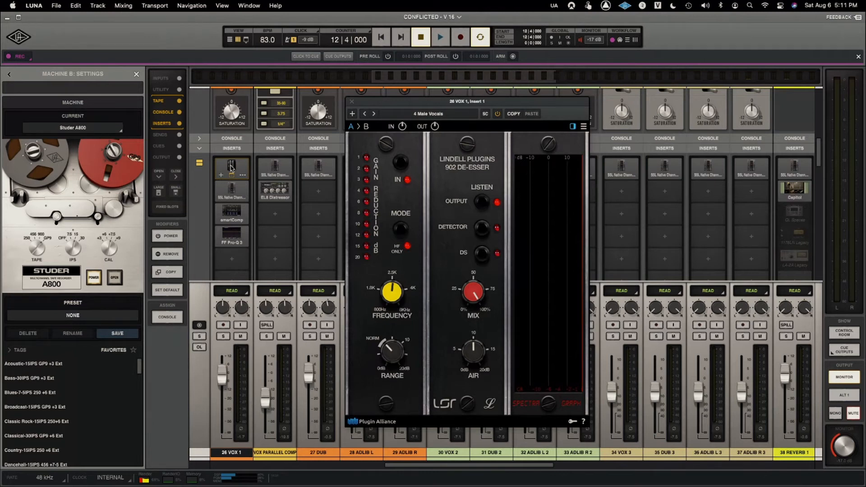
scroll(231, 169, "down", 1)
left_click(230, 181)
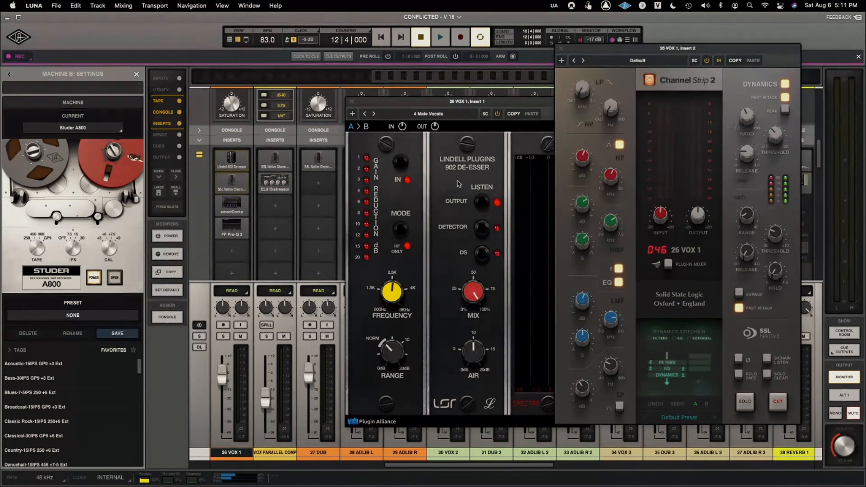
left_click(561, 48)
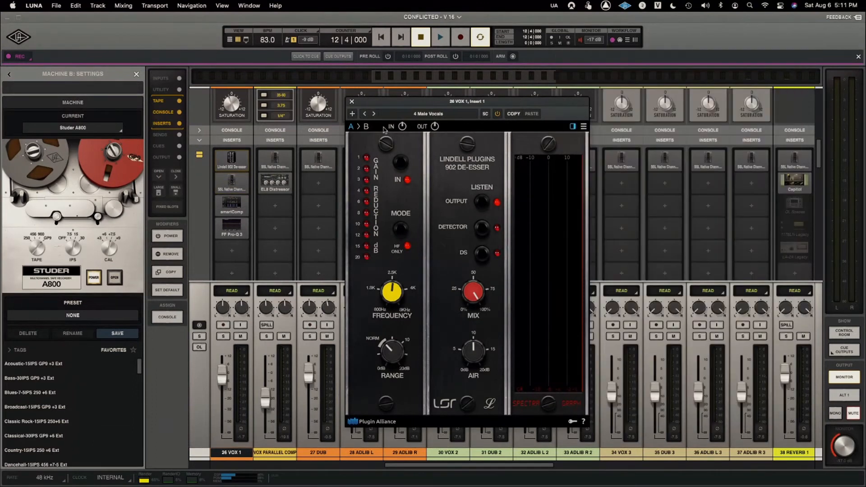
left_click(352, 102)
Reopen smart:comp and Pro-Q 3 on 26 VOX 1 one after the other for review, closing each
left_click(232, 203)
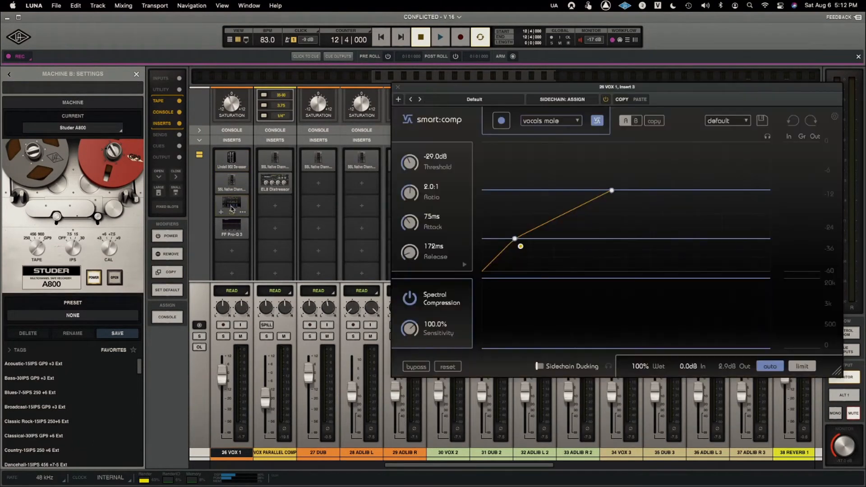
left_click(398, 90)
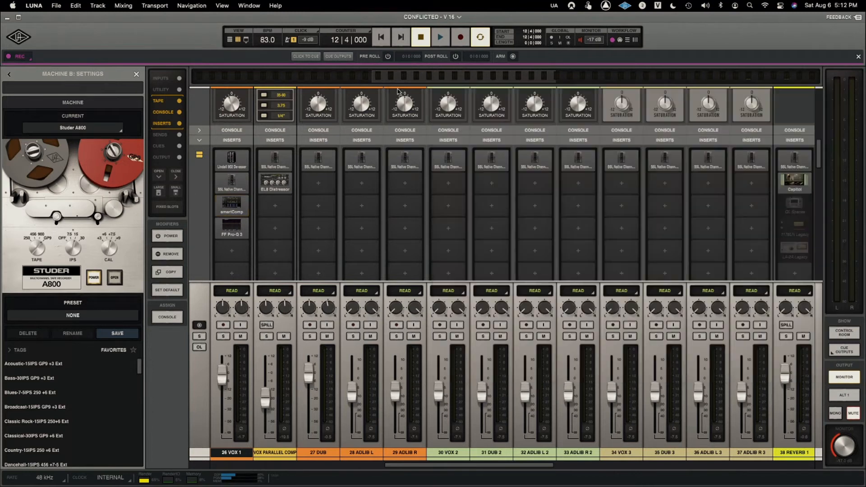
left_click(231, 227)
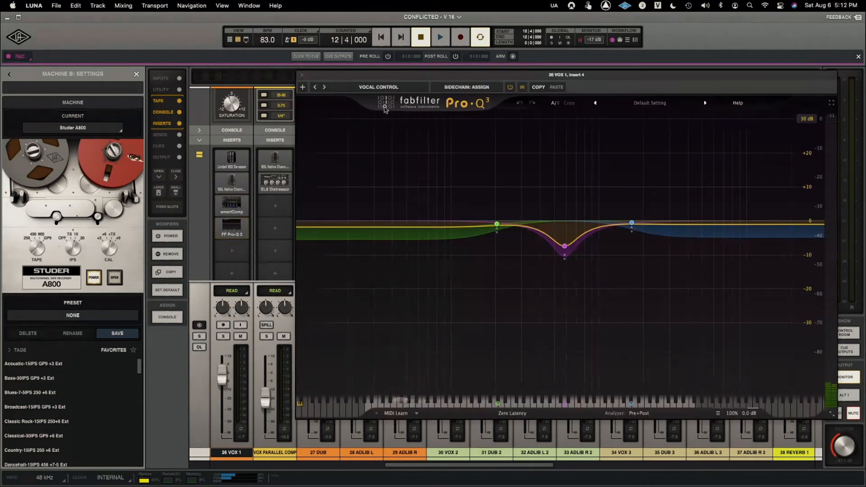
left_click(301, 74)
Examine which reverb and delay tracks 26 VOX 1 is sent to
scroll(266, 194, "down", 10)
scroll(266, 194, "down", 3)
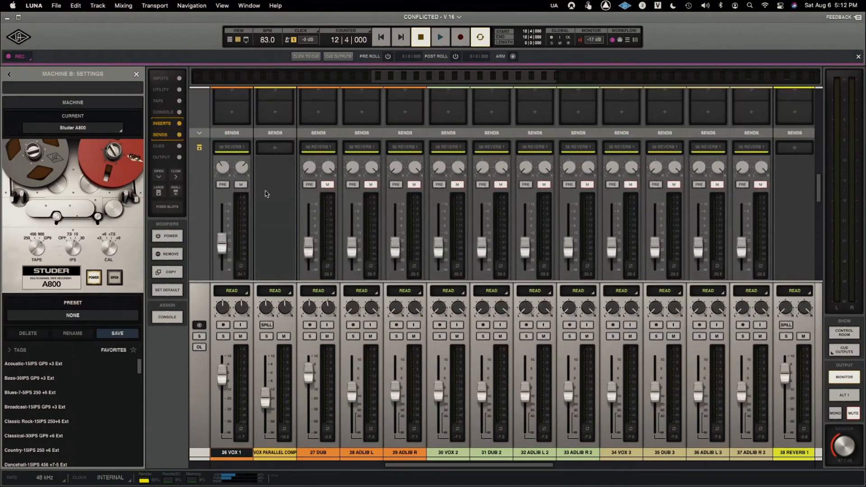
scroll(266, 194, "down", 4)
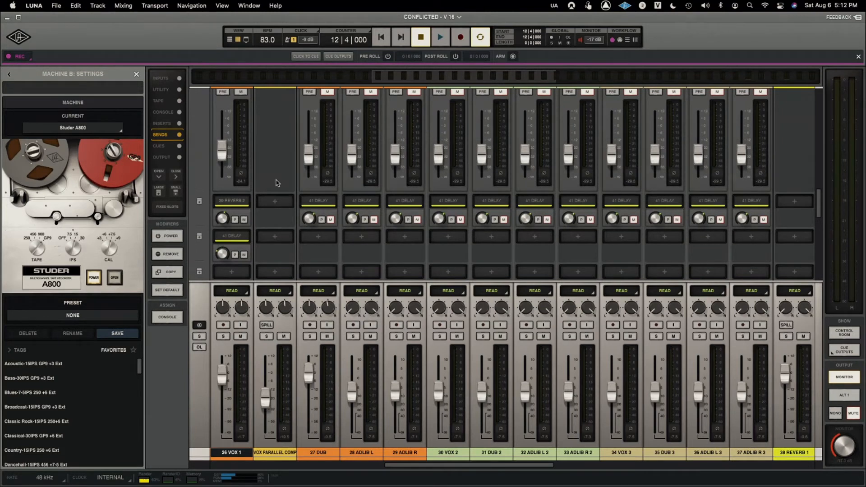
scroll(276, 176, "up", 5)
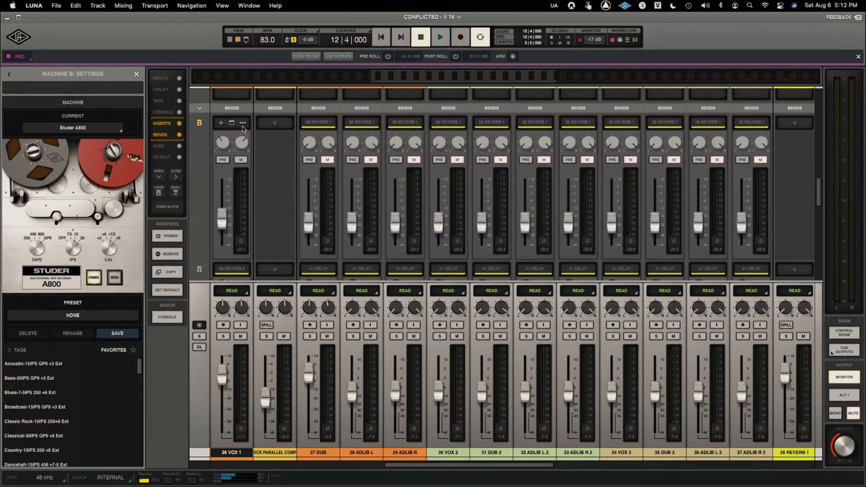
Open Capitol Chambers in the second insert of 38 REVERB 1 and play the mix through chamber 4
left_click_drag(446, 467, 513, 473)
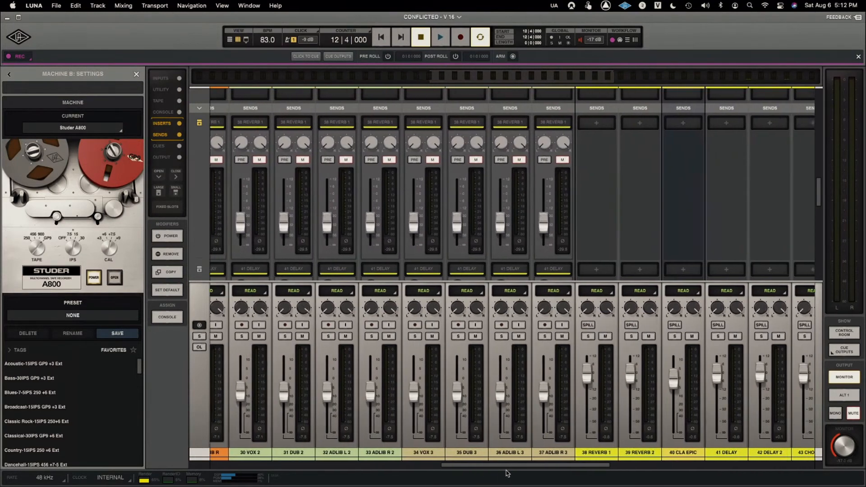
scroll(584, 248, "up", 5)
scroll(584, 248, "up", 5)
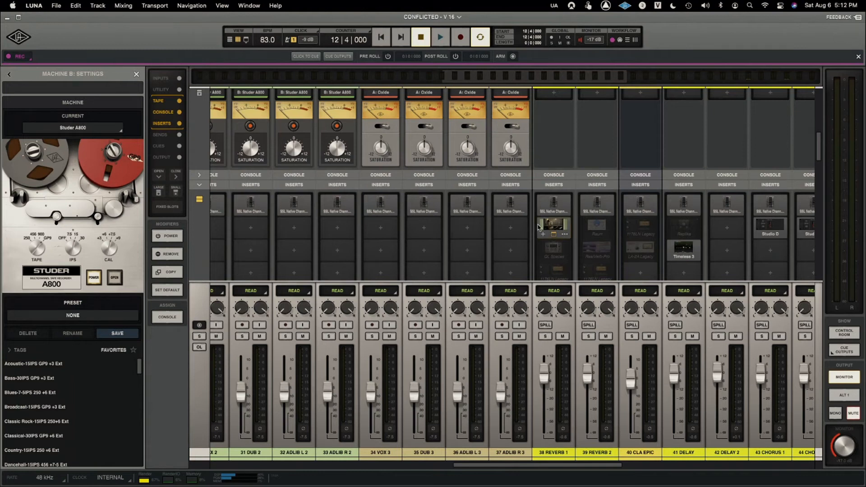
left_click(554, 225)
key("space")
left_click(529, 147)
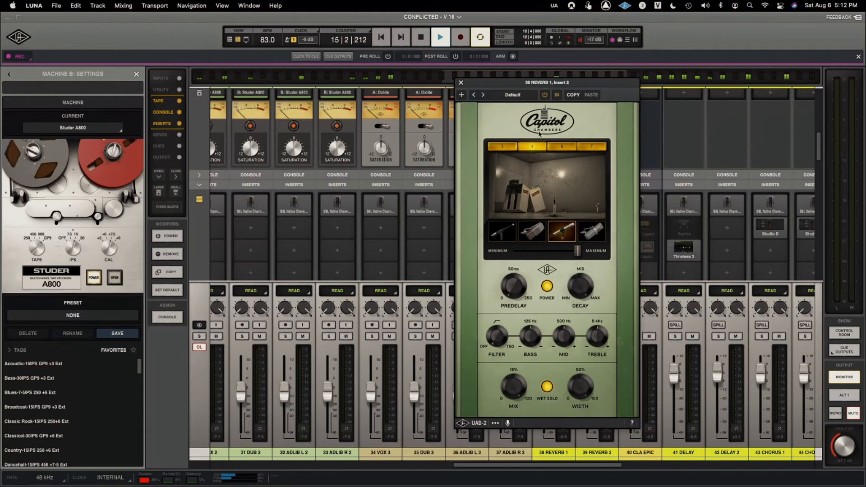
Compare the vocal with Capitol Chambers bypassed and engaged, stop playback, and close the reverb plug-in
left_click(557, 95)
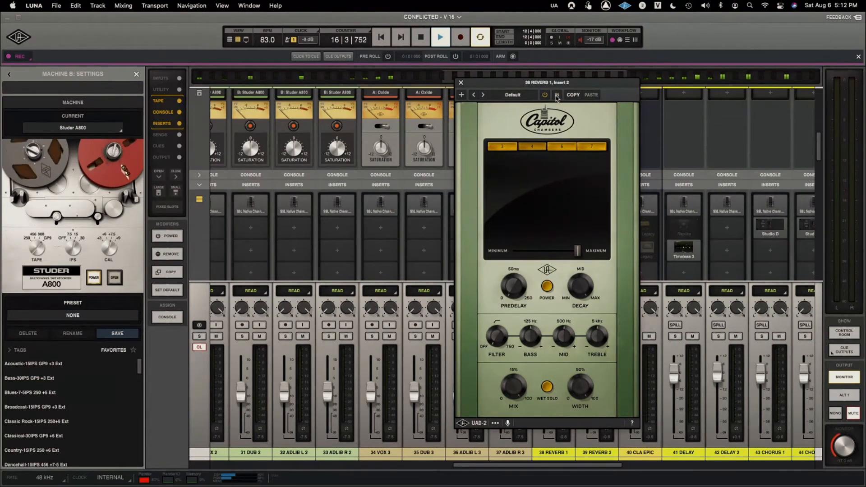
left_click(557, 95)
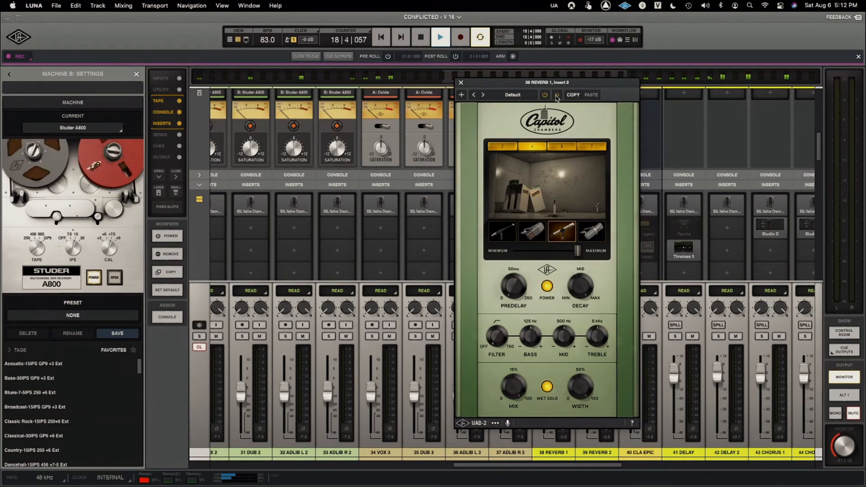
key("space")
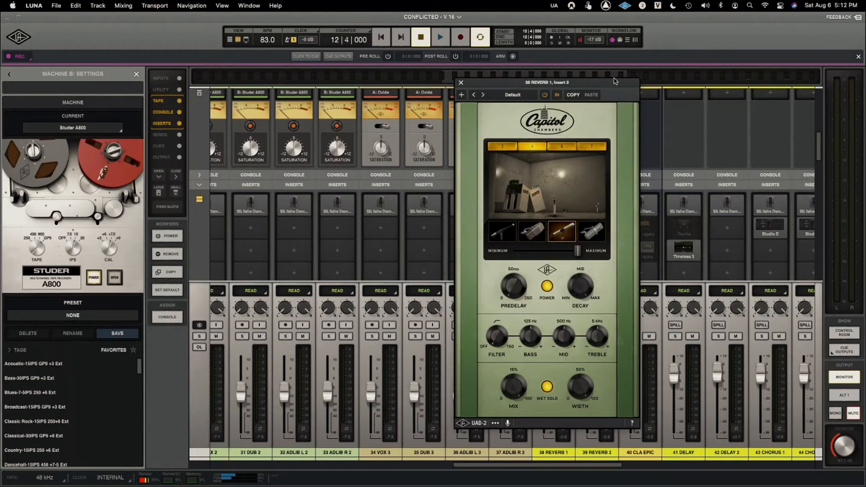
left_click_drag(616, 85, 643, 83)
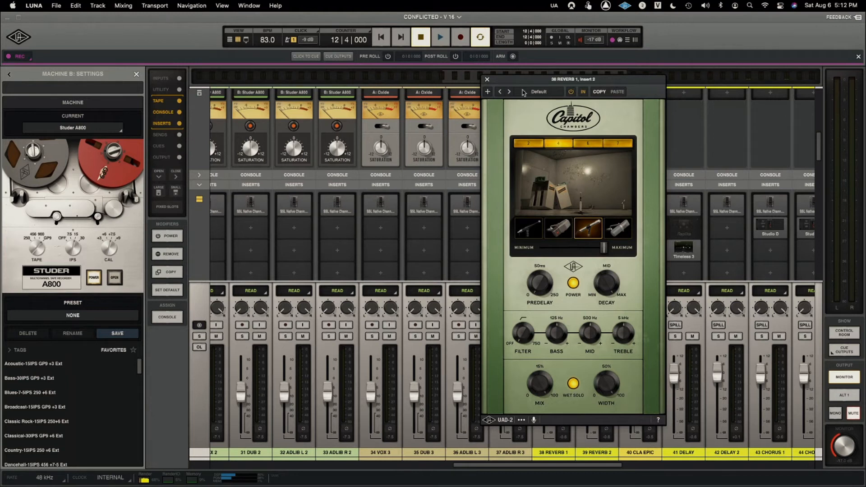
left_click(487, 80)
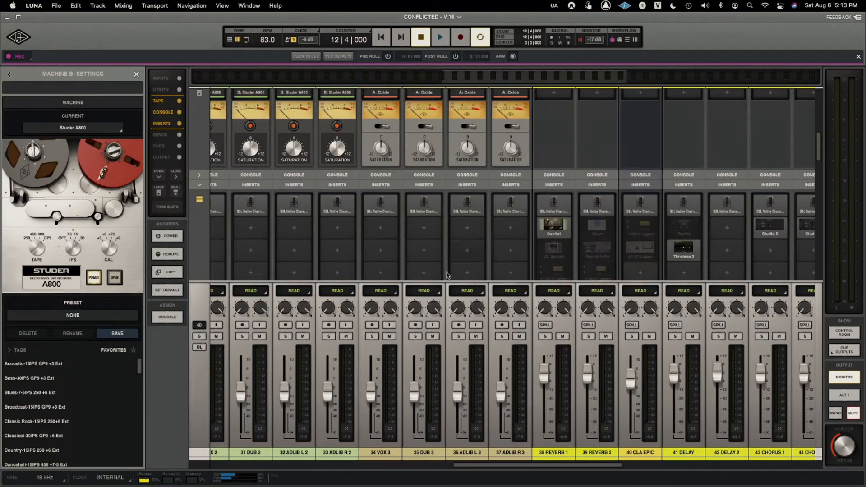
Open smart:reverb in the sixth insert of 39 REVERB 2 and compare the vocal with it switched off and on during playback
scroll(619, 240, "down", 5)
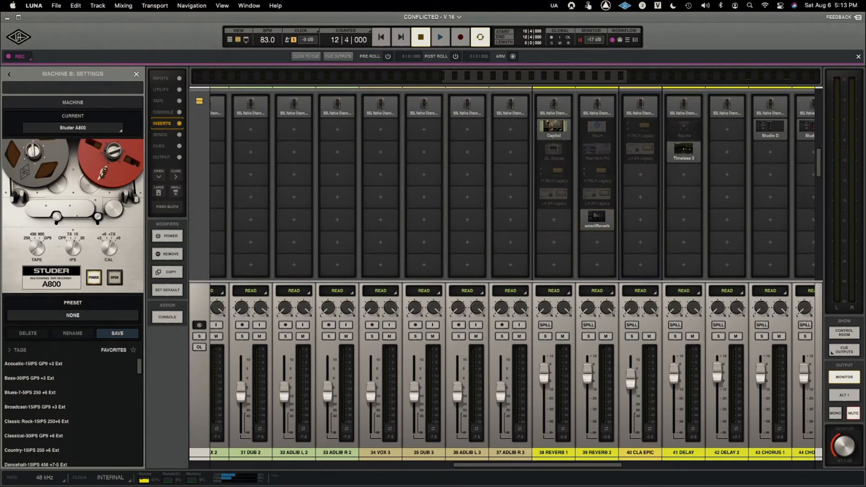
left_click(597, 219)
left_click_drag(619, 101, 482, 73)
key("space")
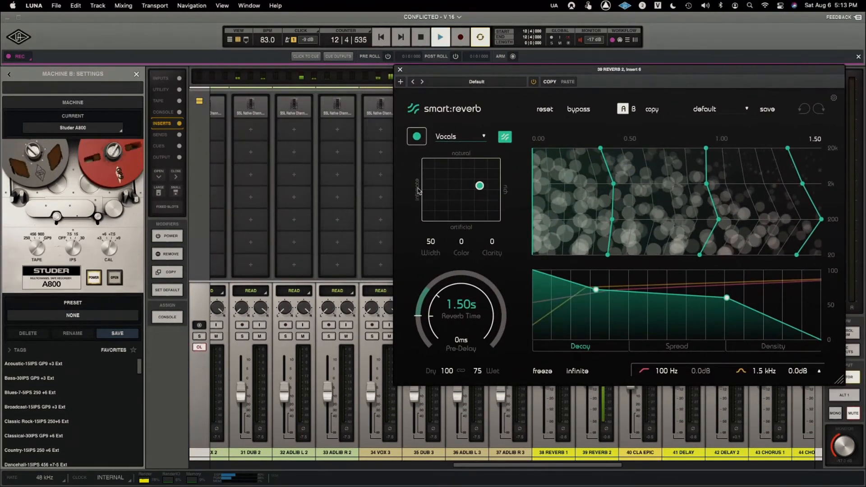
left_click(534, 82)
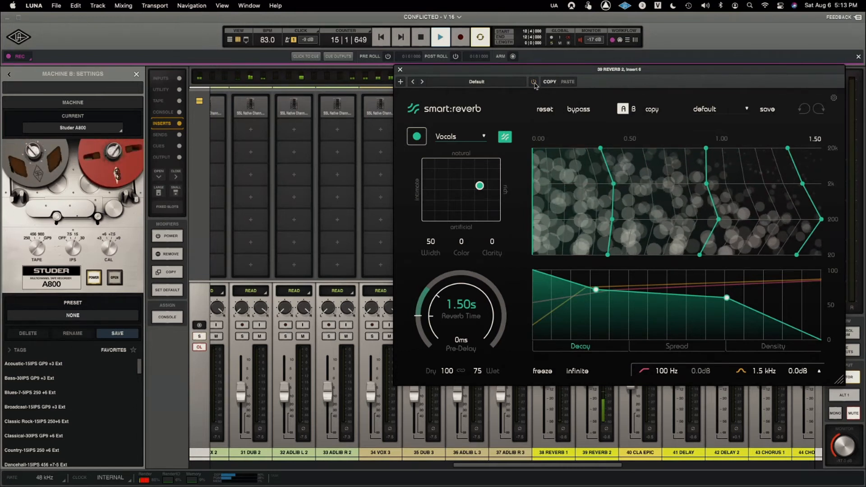
left_click(533, 82)
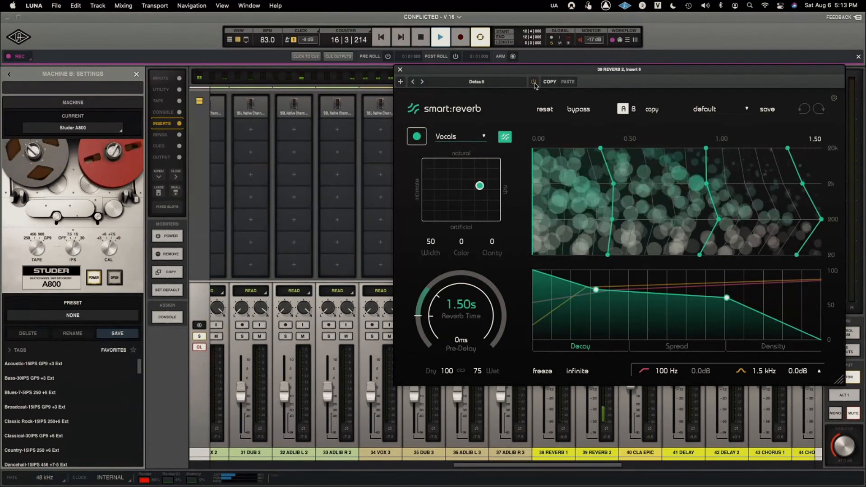
key("space")
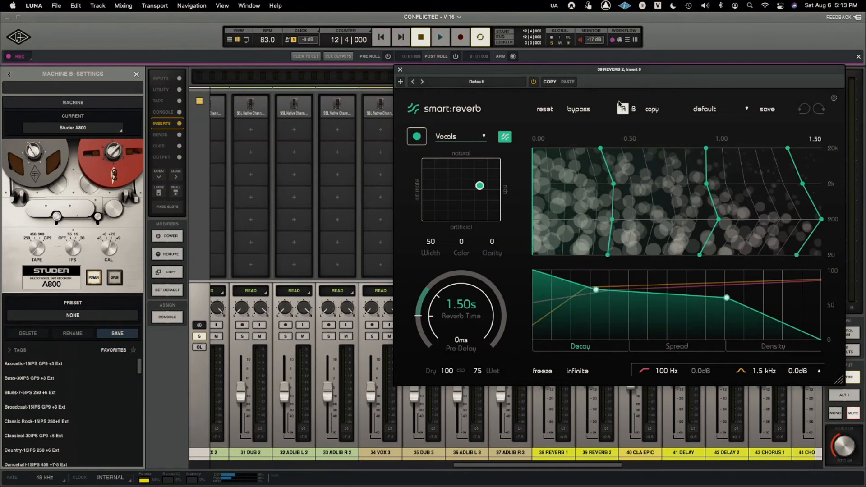
Replay the vocal through smart:reverb on 39 REVERB 2, close the plug-in, and stop playback
left_click_drag(576, 73, 579, 80)
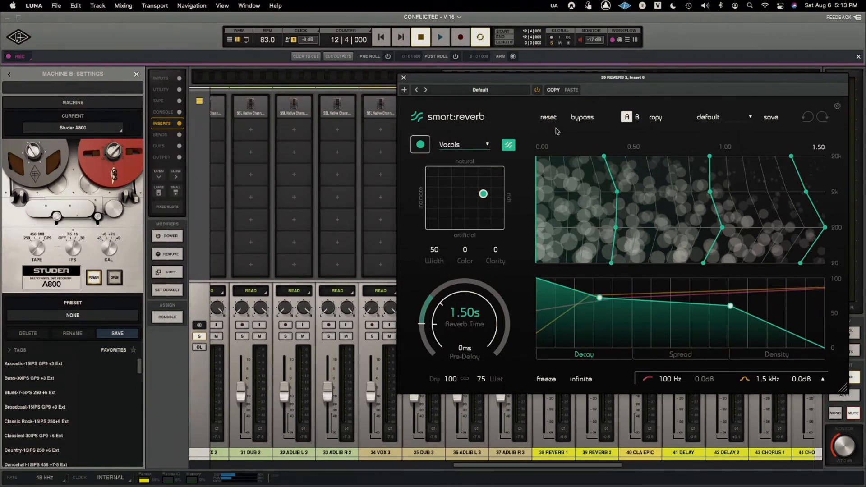
key("space")
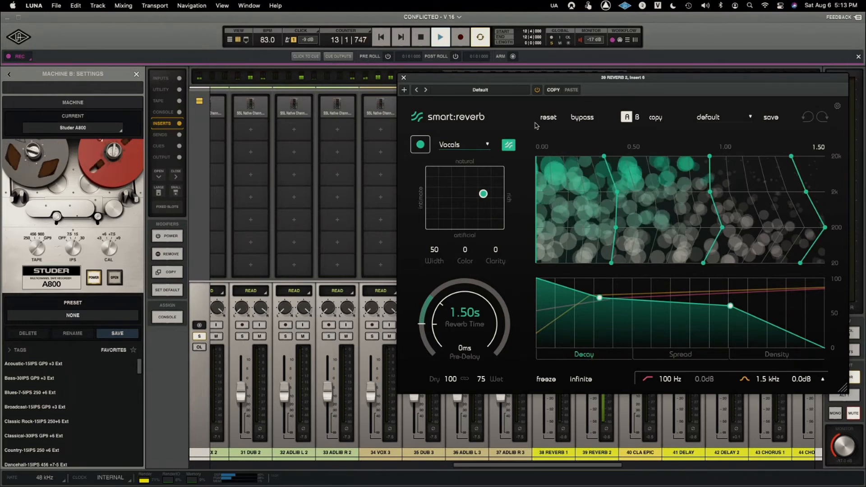
key("space")
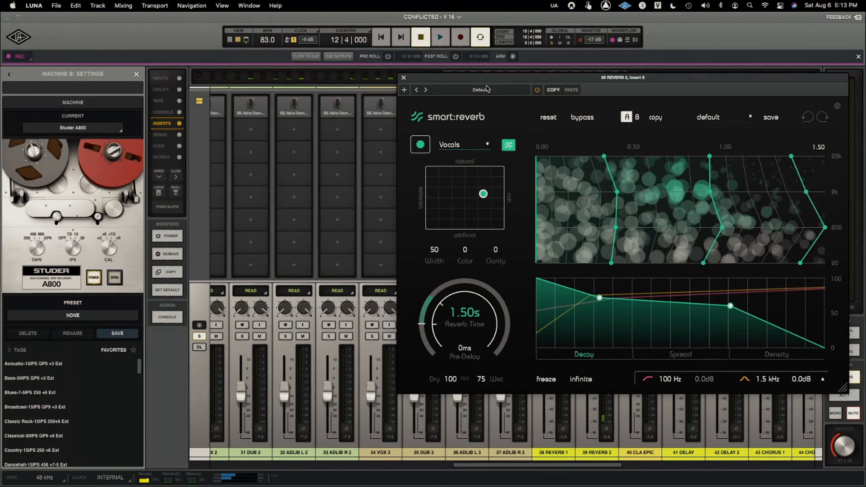
mouse_move(495, 79)
left_mouse_down()
mouse_move(494, 90)
mouse_move(483, 69)
left_mouse_up()
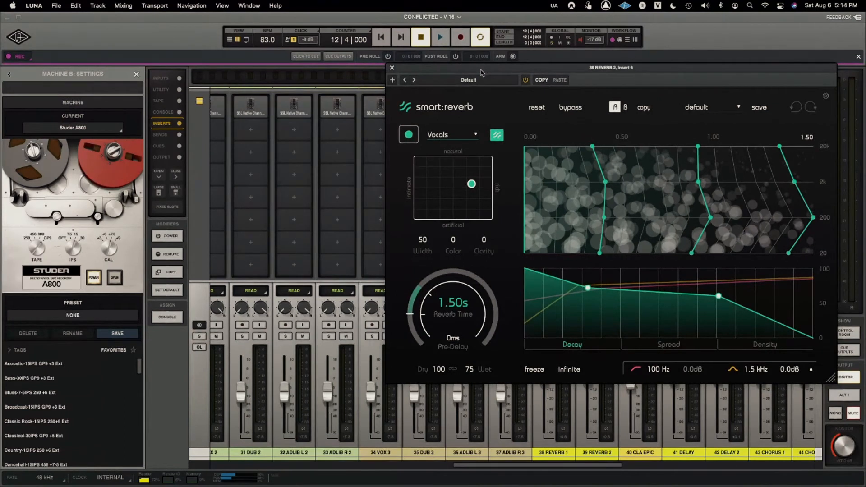
key("space")
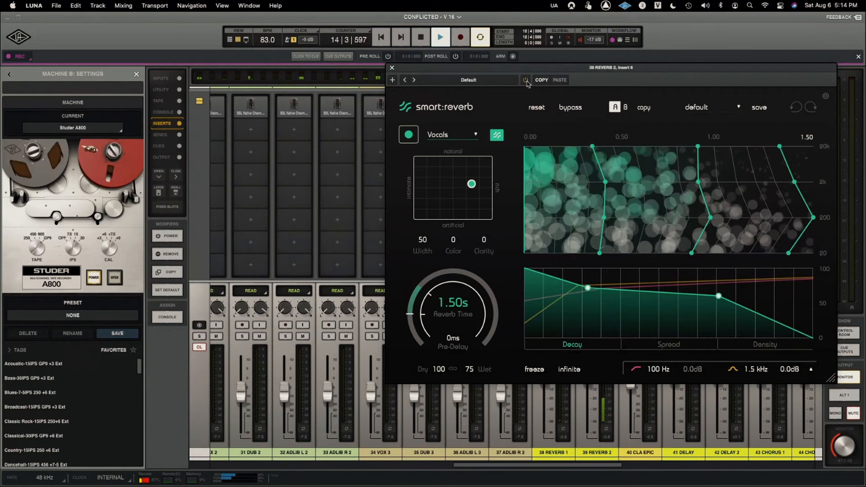
left_click(388, 56)
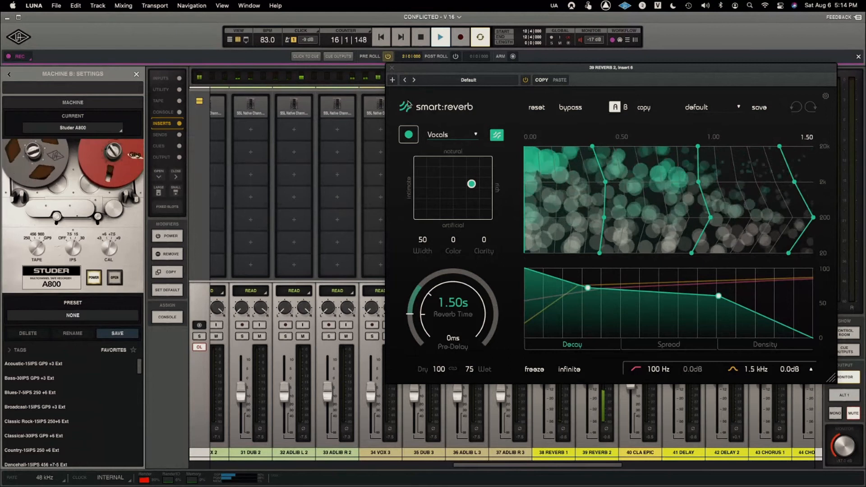
left_click(391, 67)
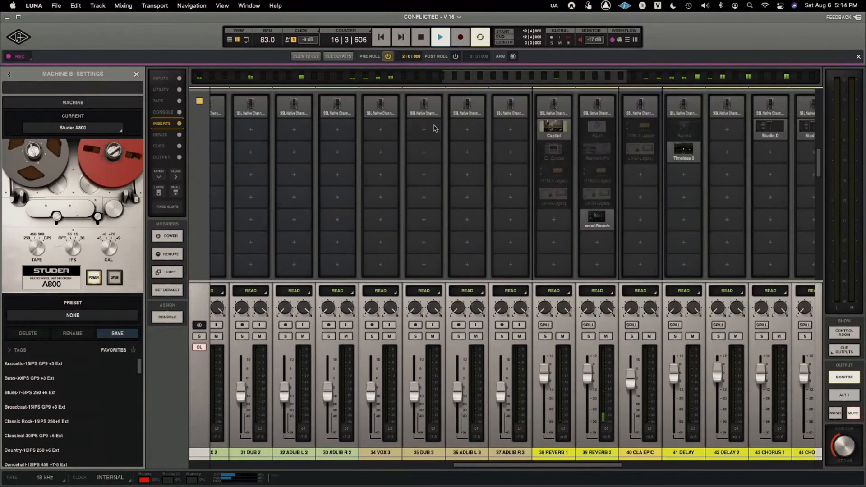
key("space")
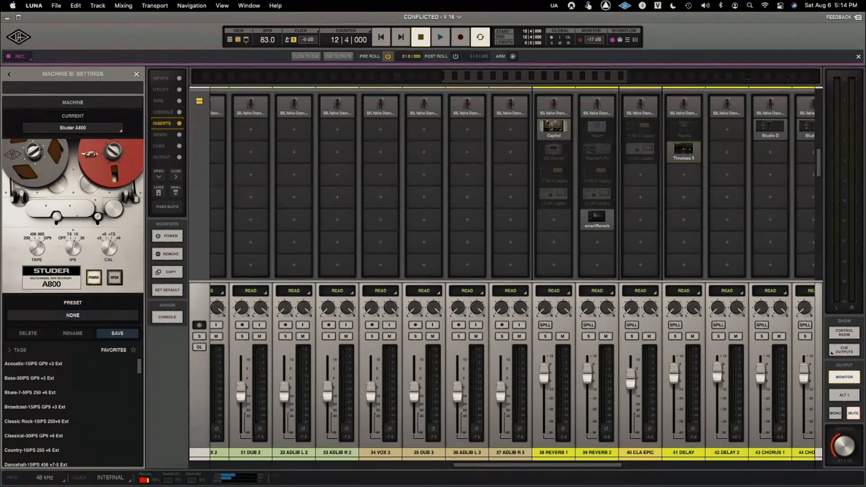
Open Timeless 3 in the third insert of 41 DELAY and audition the vocal with the delay bypassed
left_click(684, 153)
left_click_drag(578, 28, 516, 117)
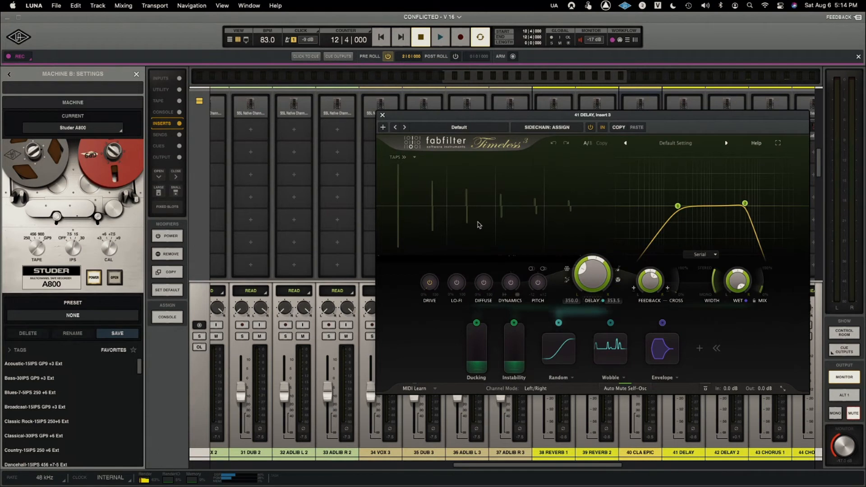
key("space")
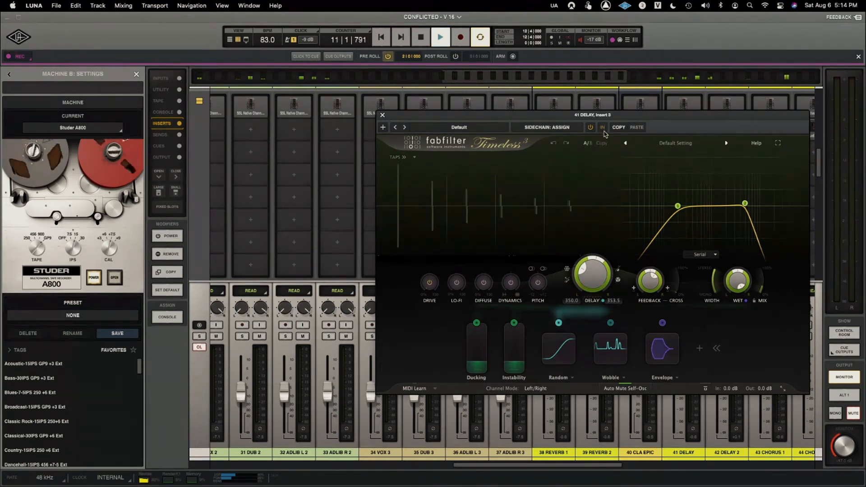
key("space")
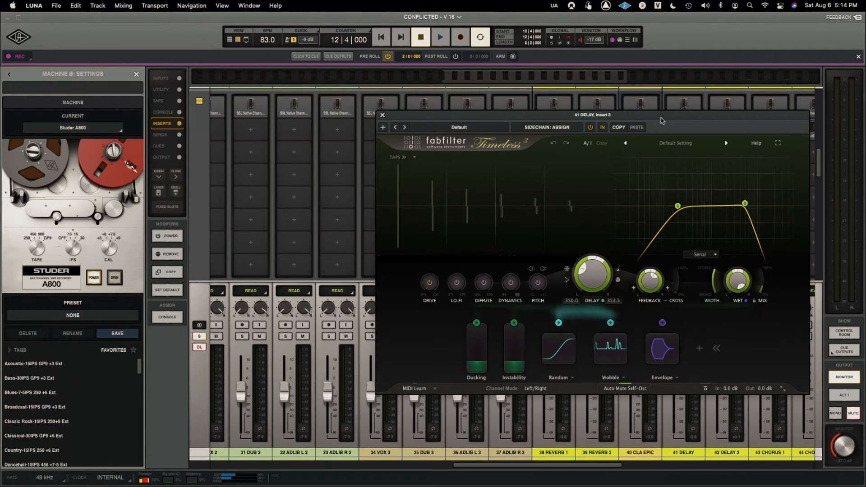
Replay the soloed vocal several times to compare it with Timeless 3 engaged and bypassed
key("space")
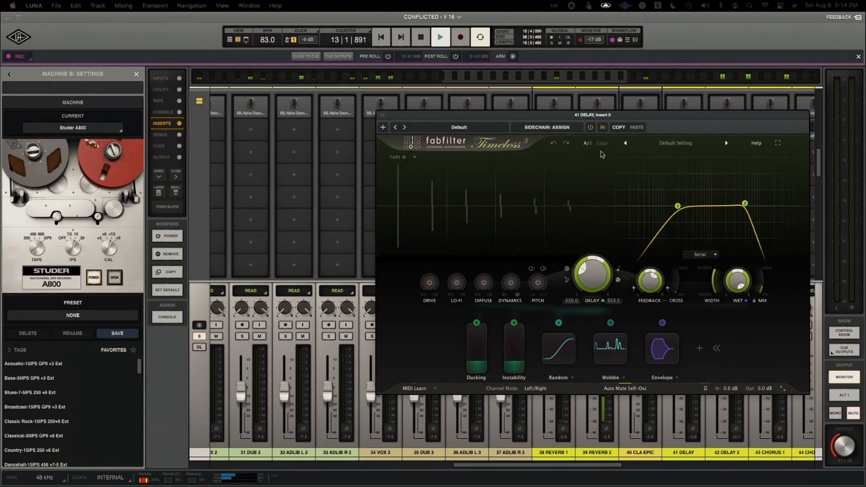
key("space")
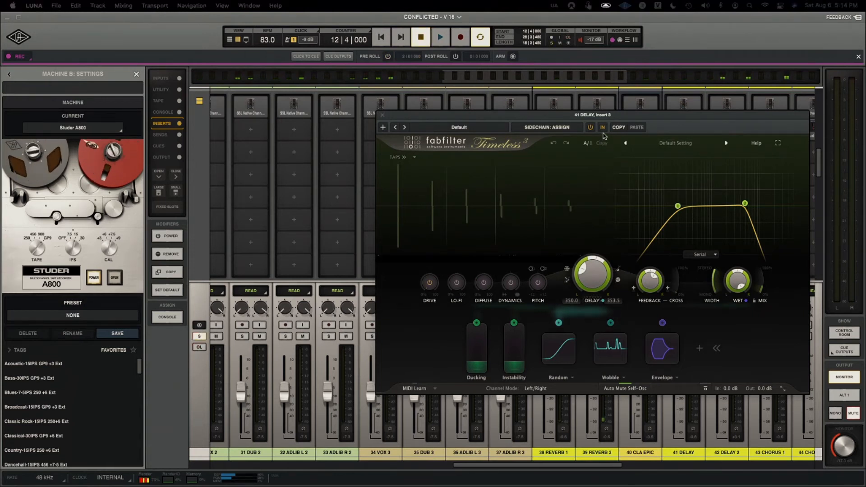
key("space")
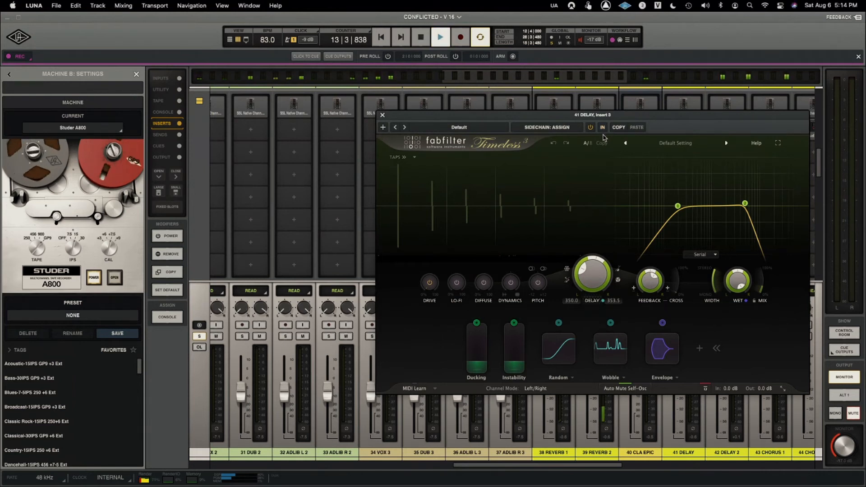
key("space")
key("space")
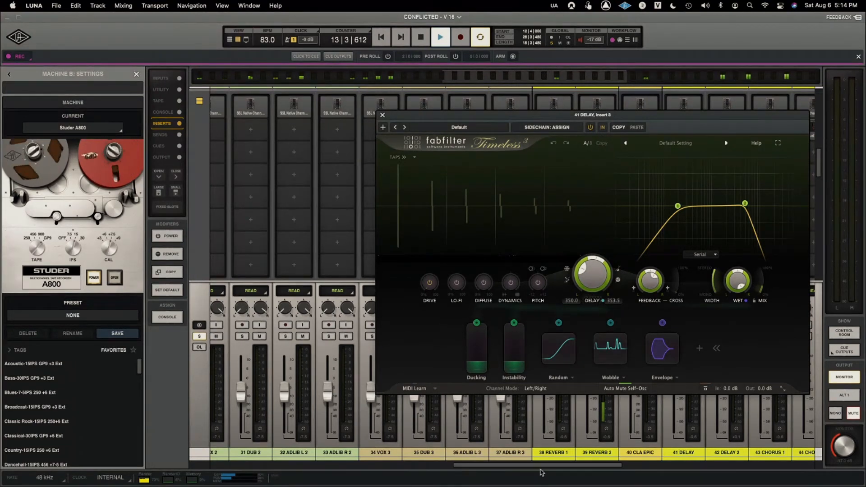
key("space")
Expand the 41 DELAY send on 26 VOX 1 into its full fader view
left_click_drag(540, 470, 437, 482)
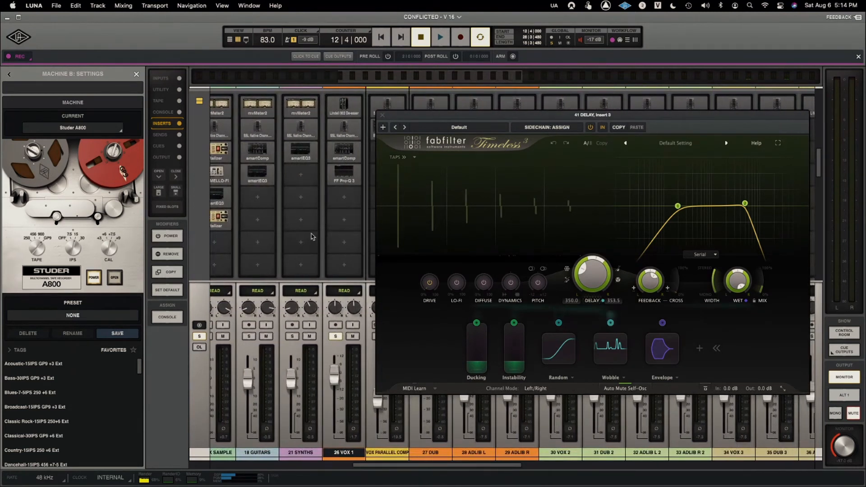
scroll(309, 237, "down", 10)
scroll(381, 196, "down", 5)
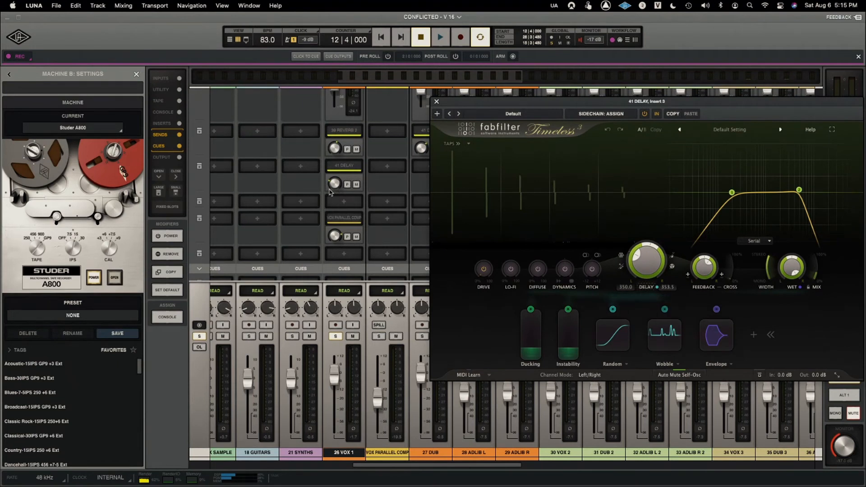
left_click(199, 166)
scroll(319, 219, "down", 3)
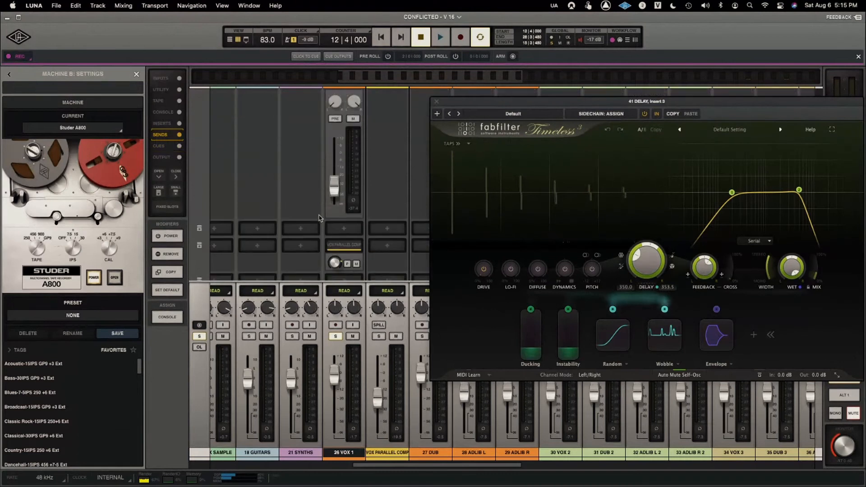
Play the vocal while raising the 41 DELAY send on 26 VOX 1 to audition a stronger delay
key("space")
left_click_drag(335, 196, 334, 158)
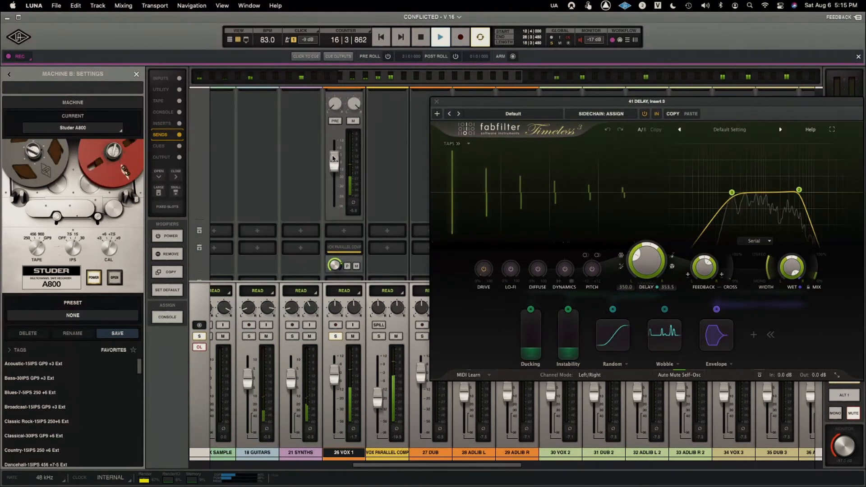
key("space")
Inspect the Timeless 3 delay time during playback, stop the vocal, and close the delay plug-in
left_click_drag(690, 104, 617, 103)
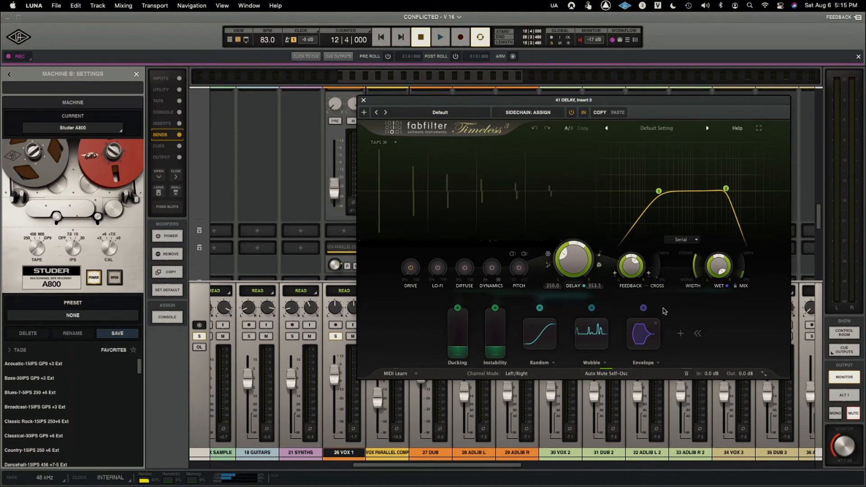
key("space")
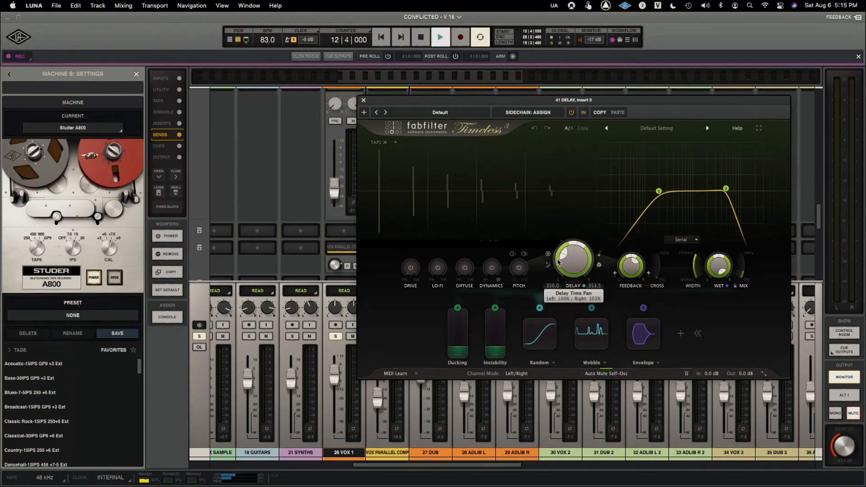
left_click_drag(532, 101, 621, 97)
key("space")
scroll(420, 194, "down", 1)
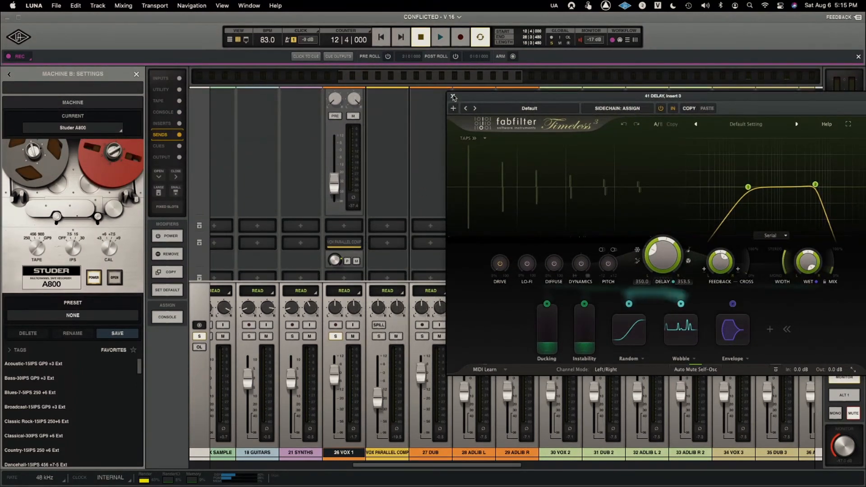
left_click(453, 97)
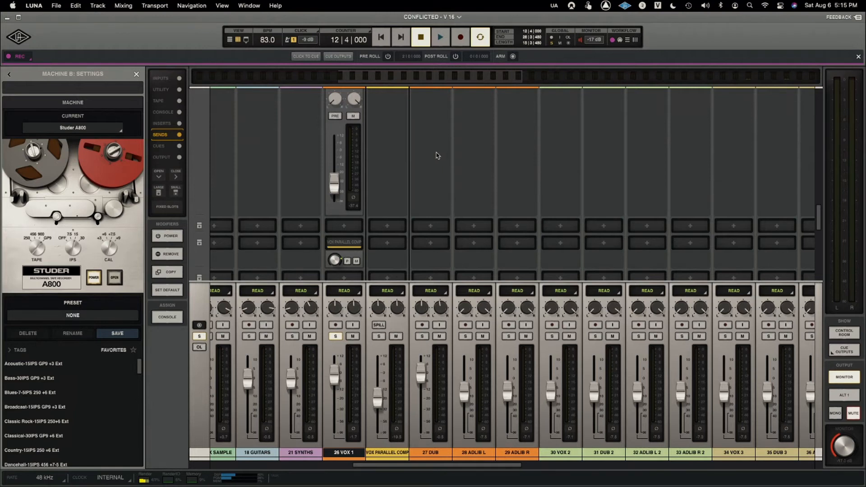
Unsolo 26 VOX 1, expand its VOX PARALLEL COMP send to a full fader, and play the mix briefly
scroll(397, 183, "down", 1)
key("s")
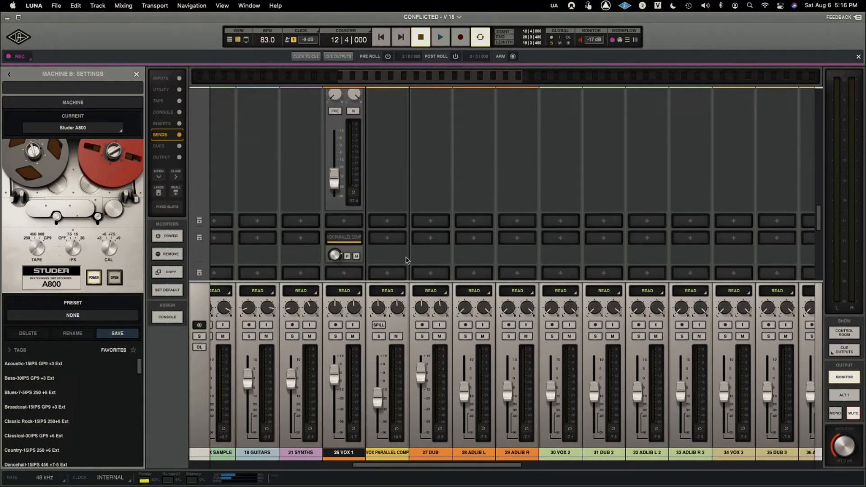
scroll(397, 244, "down", 5)
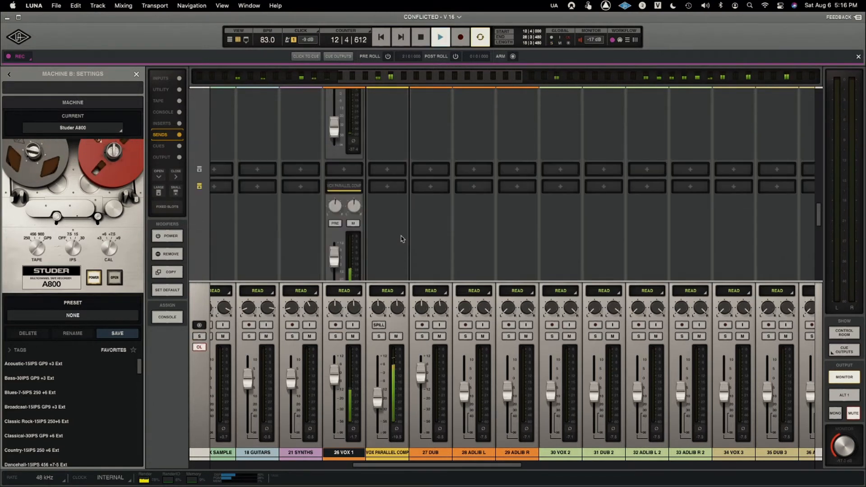
key("space")
scroll(410, 246, "down", 3)
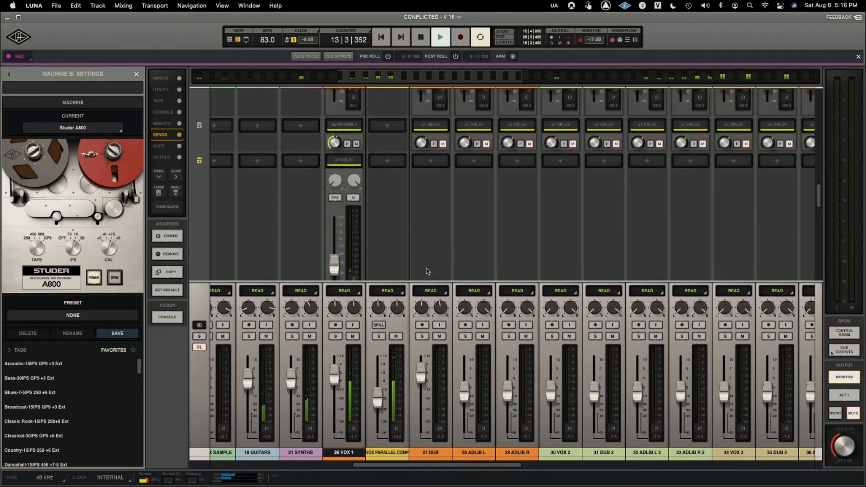
scroll(420, 253, "up", 1)
key("space")
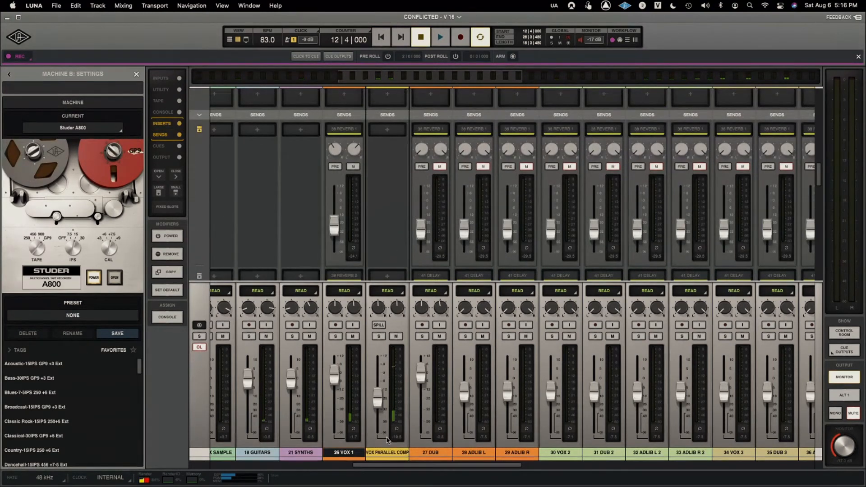
Open the Distressor in the second insert and the SSL channel strip in the first insert of VOX PARALLEL COMP
scroll(397, 244, "up", 5)
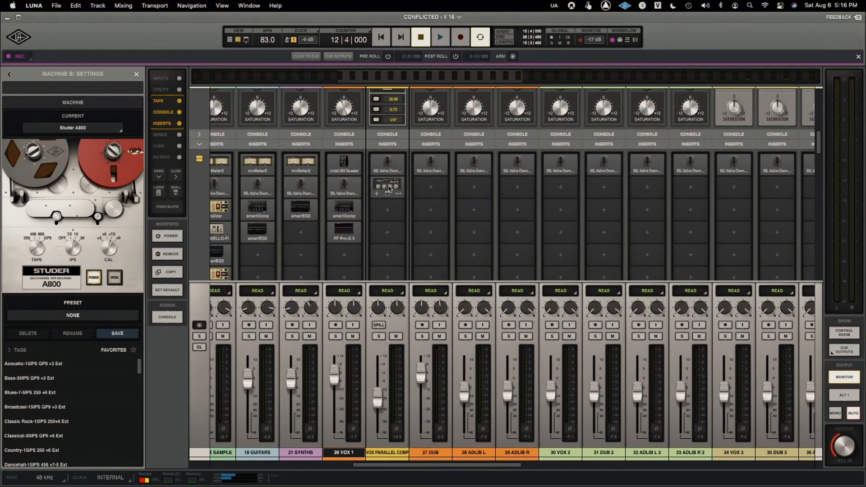
left_click(390, 188)
left_click_drag(621, 73, 596, 216)
left_click(392, 163)
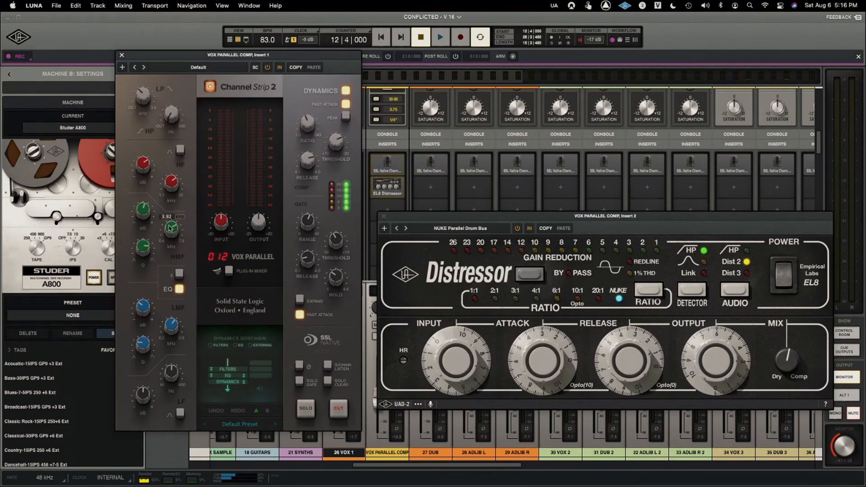
Examine the EQ settings of Channel Strip 2 on VOX PARALLEL COMP, then close it and keep the Distressor open
mouse_move(151, 298)
mouse_move(147, 342)
mouse_move(141, 319)
left_click_drag(609, 219, 622, 158)
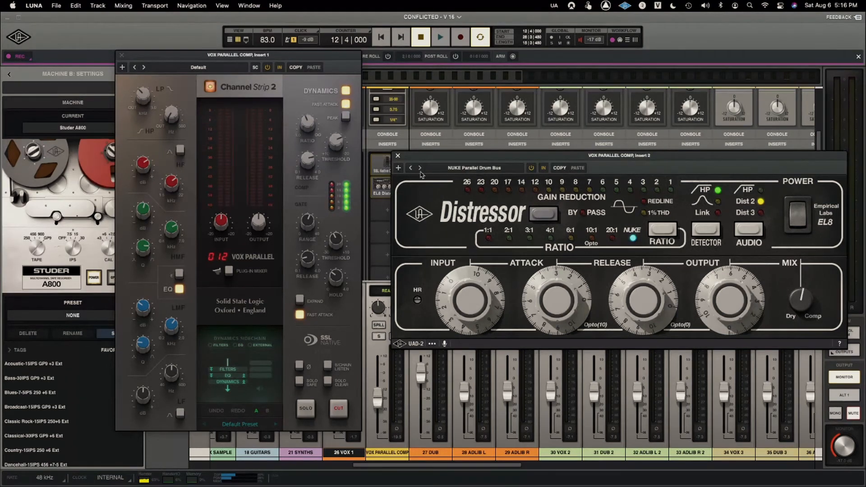
left_click_drag(327, 63, 763, 86)
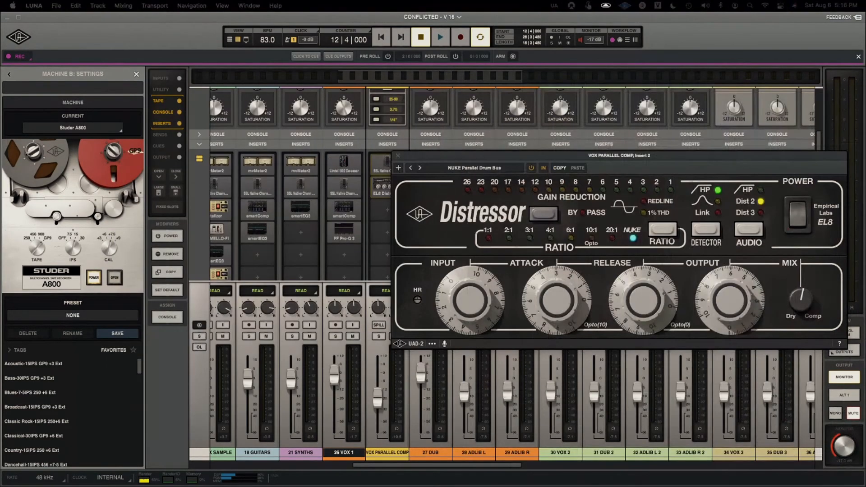
Solo VOX PARALLEL COMP and audition it through the Distressor at the NUKE ratio
left_click(378, 336)
key("space")
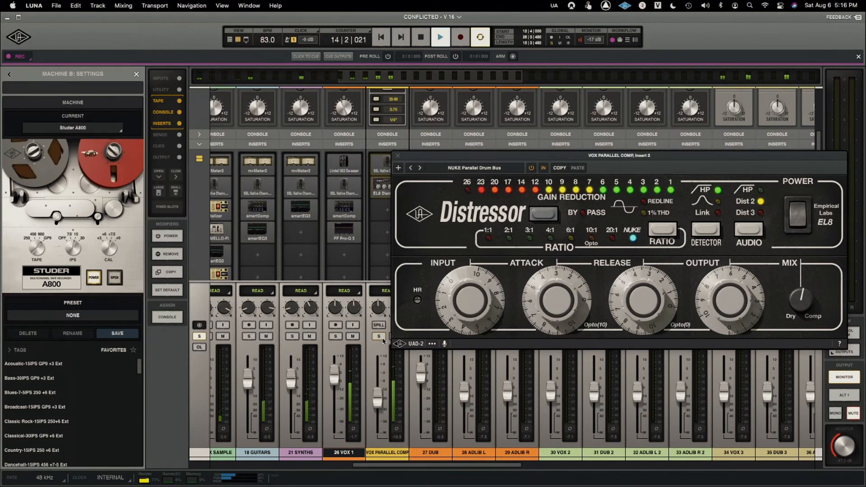
key("space")
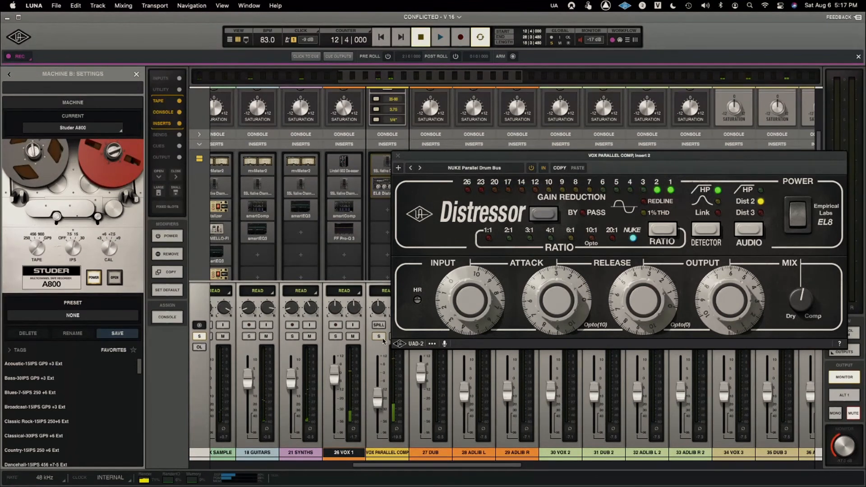
Bring up the VOX PARALLEL COMP send fader on 26 VOX 1 and replay the parallel compression
scroll(384, 226, "down", 5)
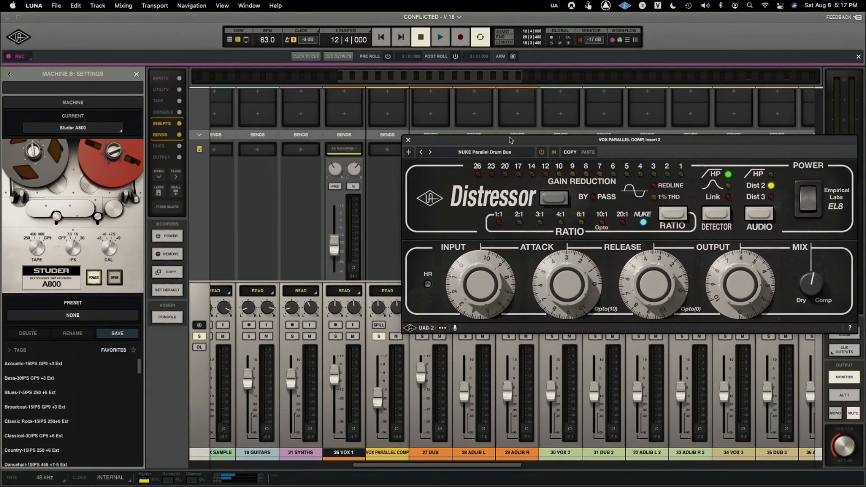
left_click_drag(499, 155, 506, 150)
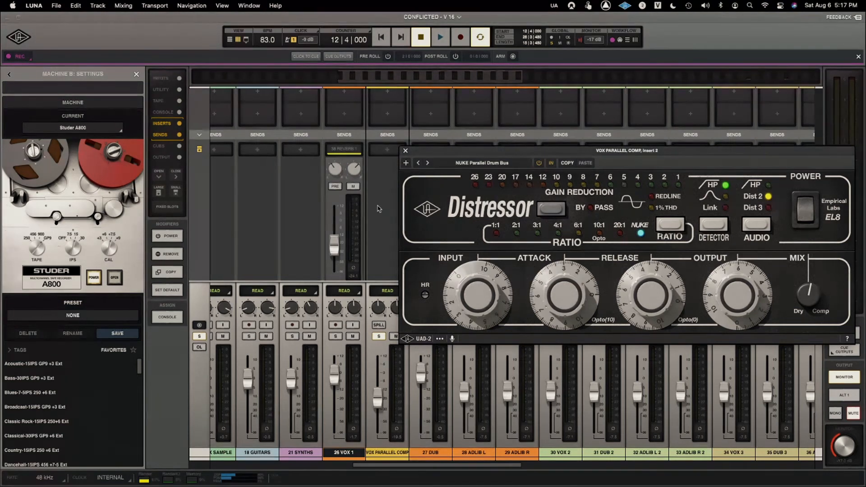
scroll(378, 209, "down", 3)
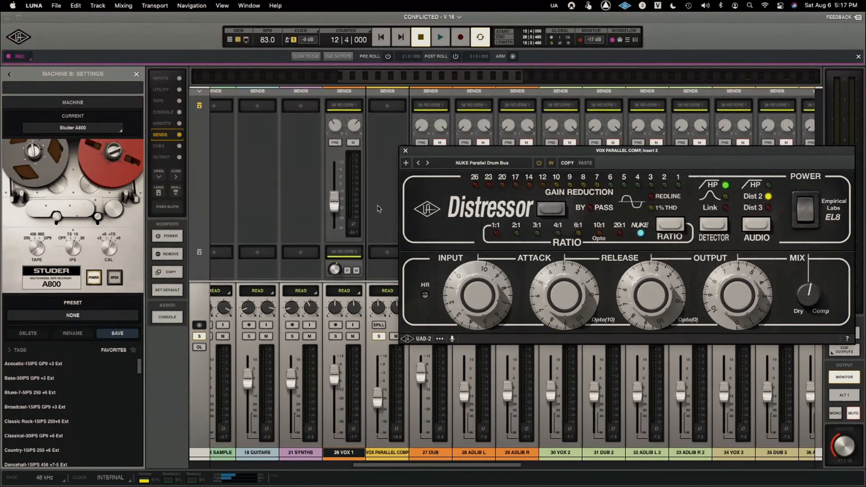
scroll(378, 209, "down", 5)
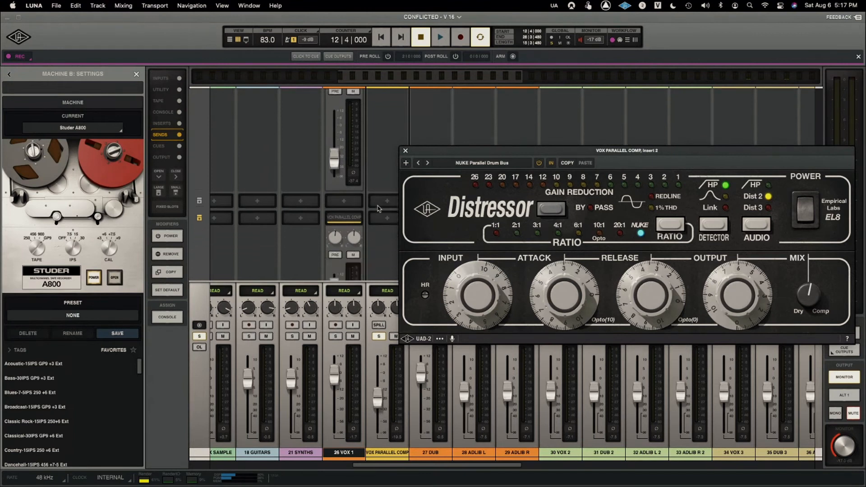
scroll(378, 208, "down", 2)
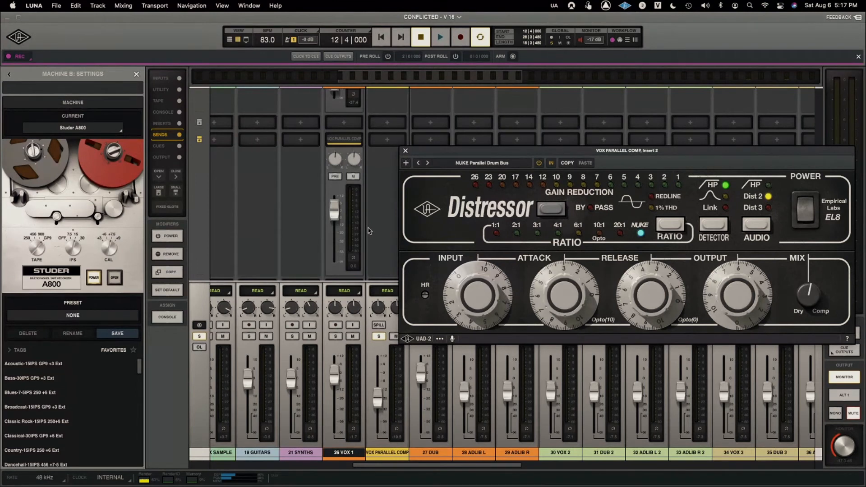
key("space")
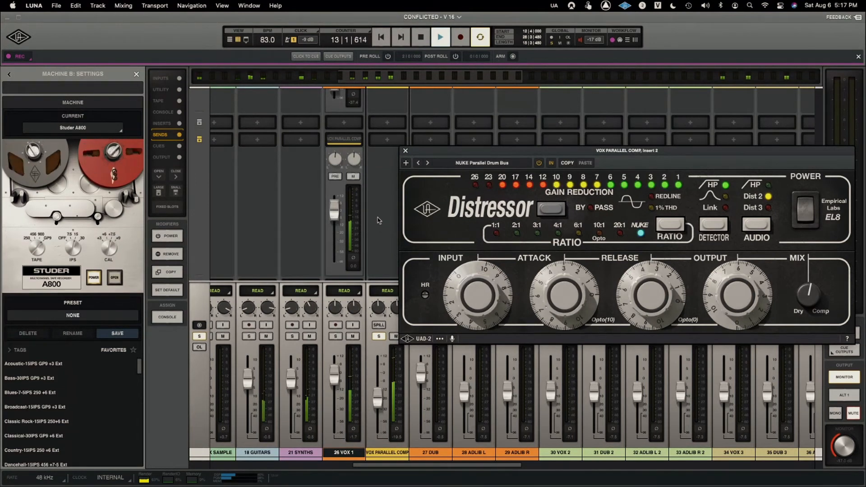
key("space")
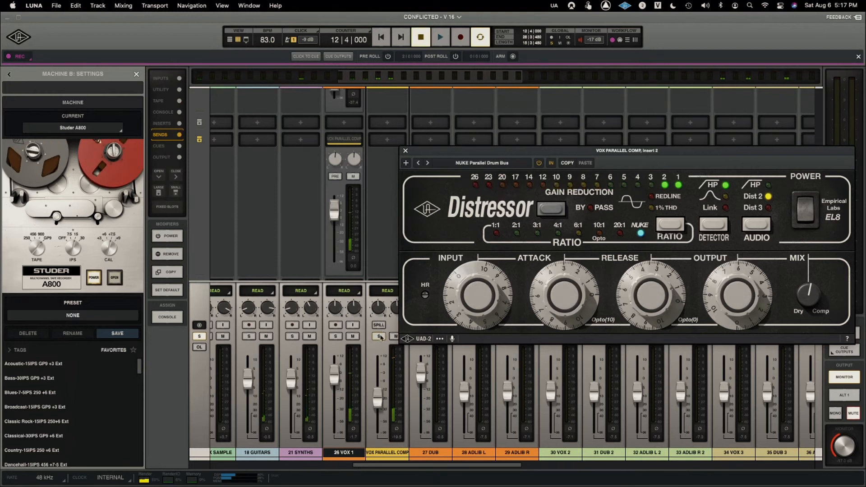
Solo 26 VOX 1 and play the vocal together with its parallel compression
left_click(338, 336)
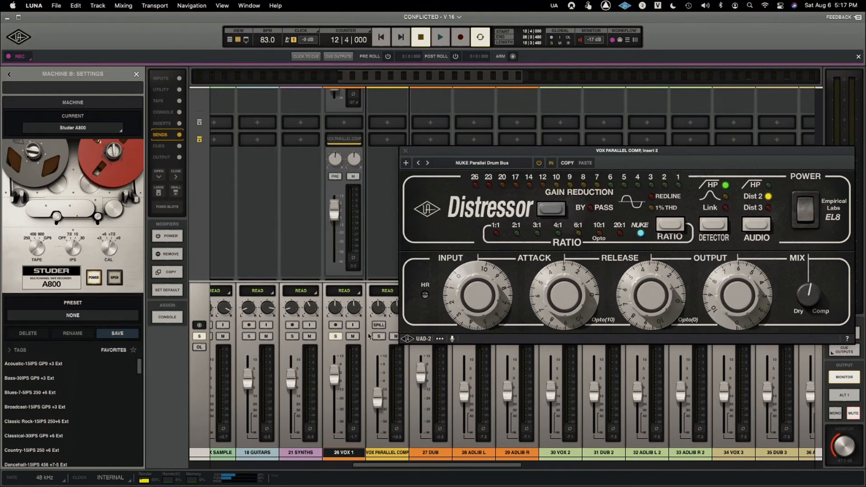
key("space")
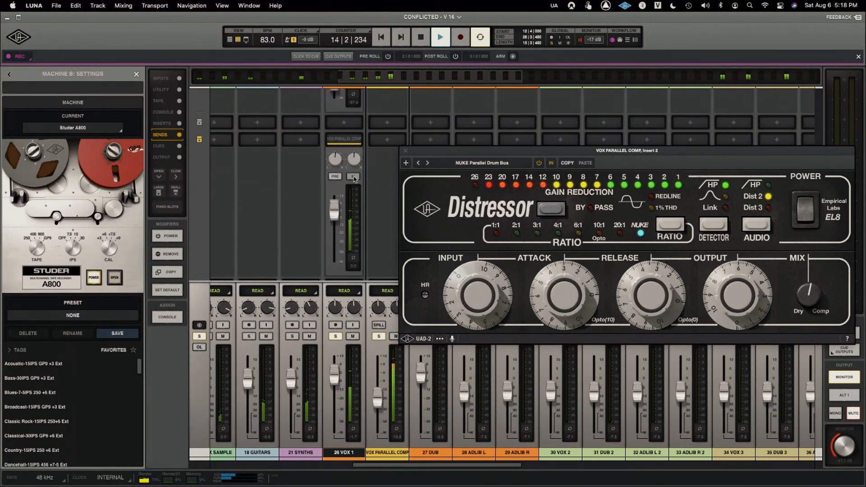
key("space")
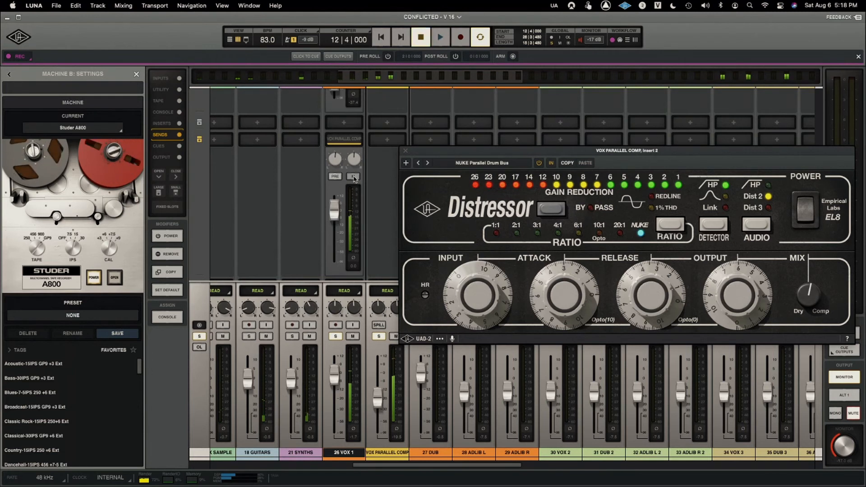
Audition the soloed 26 VOX 1 with its VOX PARALLEL COMP send unmuted
left_click(354, 179)
key("space")
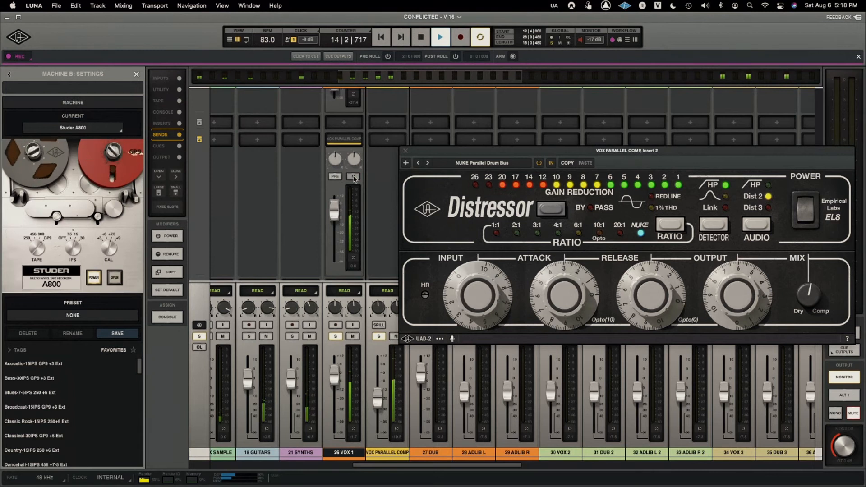
key("space")
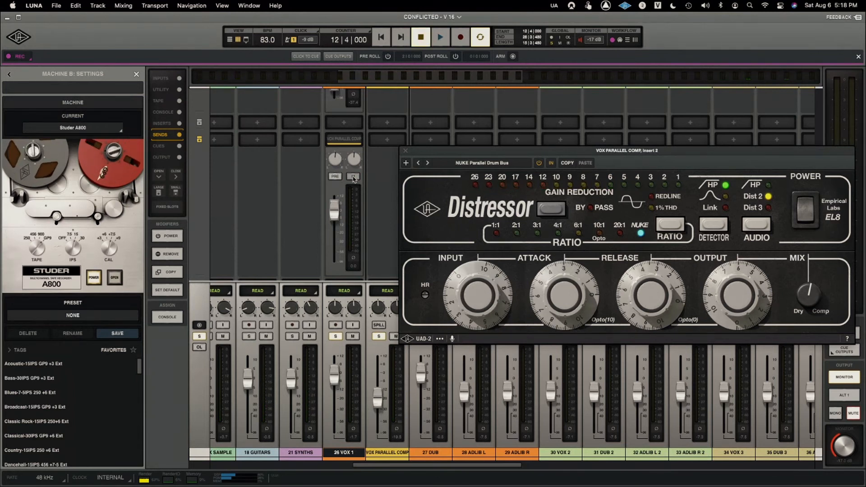
Audition the unsoloed full mix with the VOX PARALLEL COMP send on 26 VOX 1 muted, and unmute the send
left_click(353, 177)
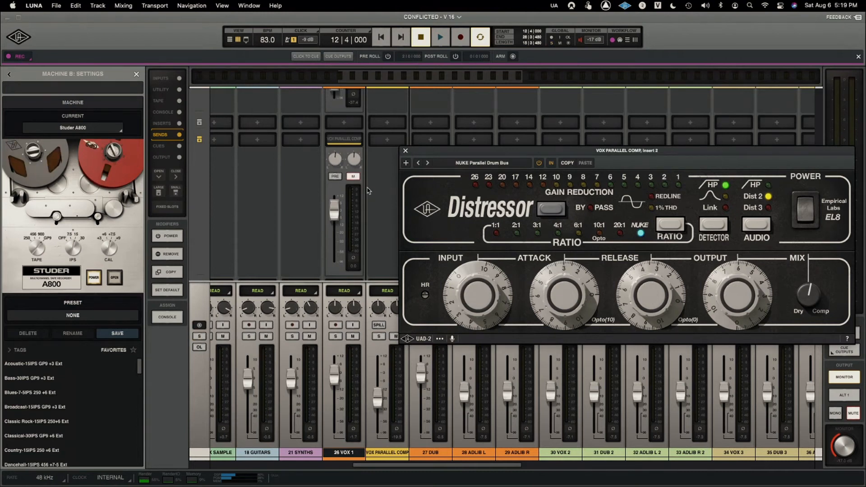
key("space")
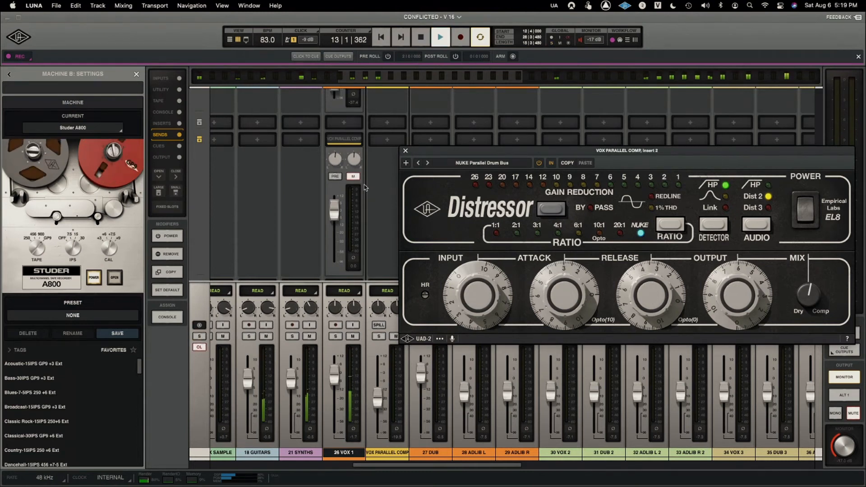
left_click(354, 178)
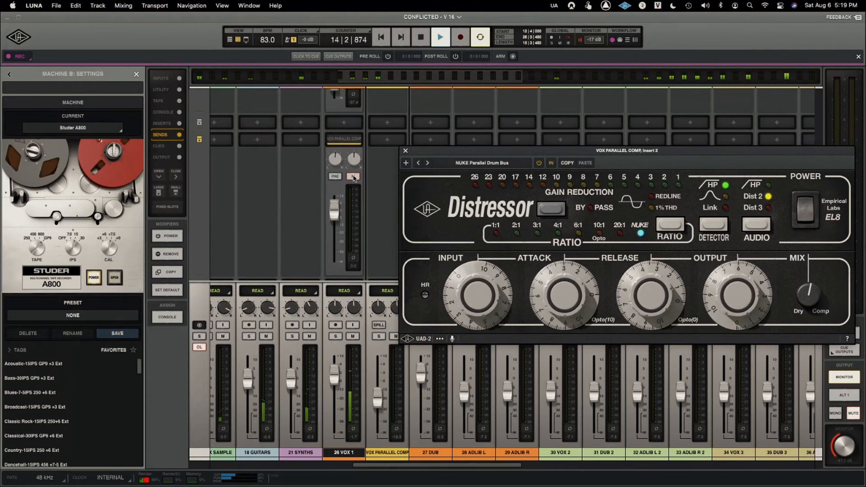
key("space")
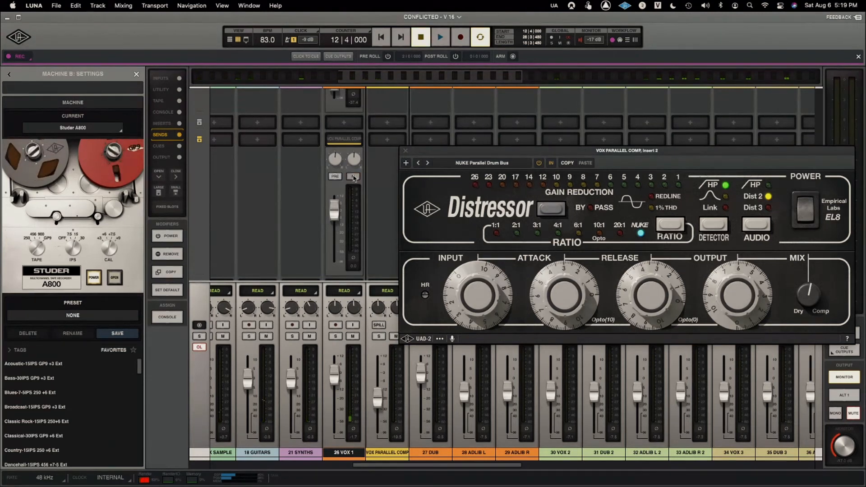
Play the same passage of the full mix twice with the parallel vocal compression active
key("space")
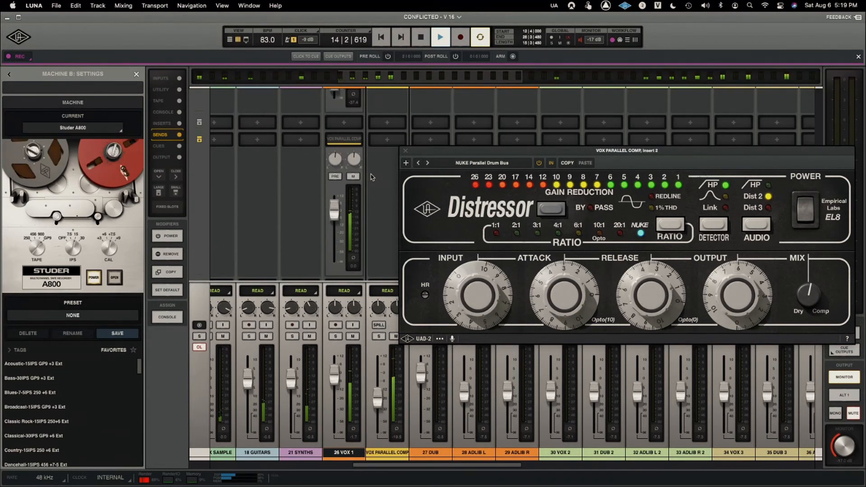
key("space")
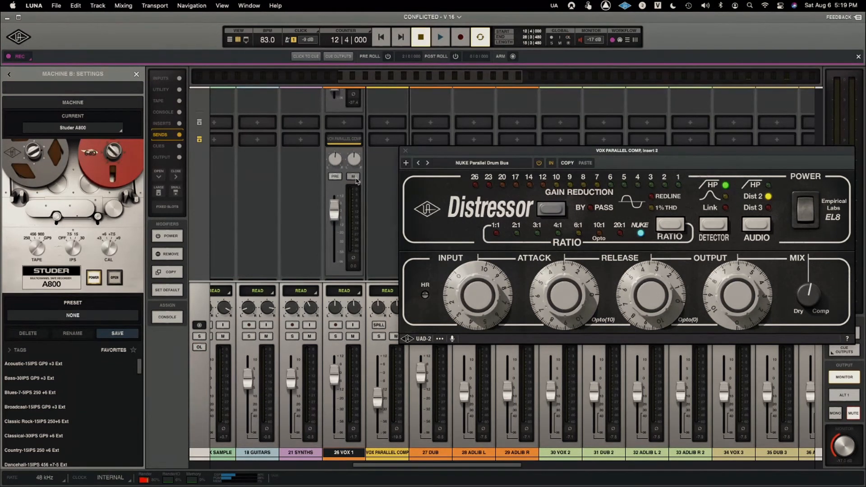
key("space")
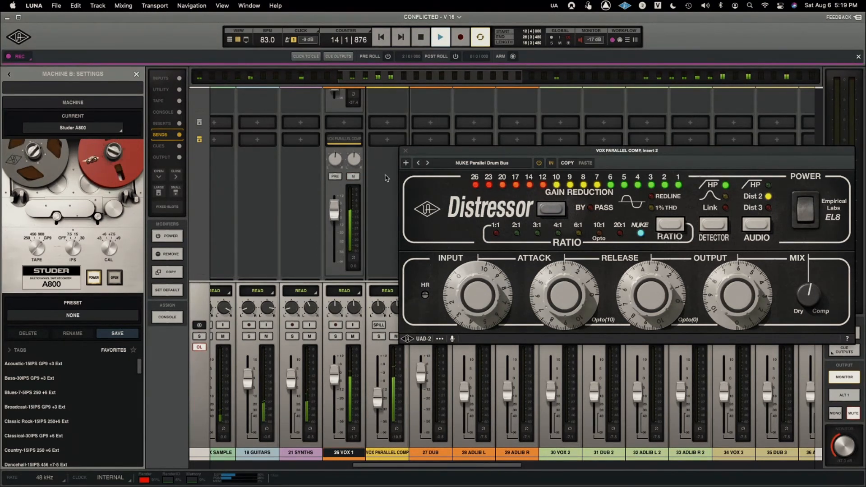
key("space")
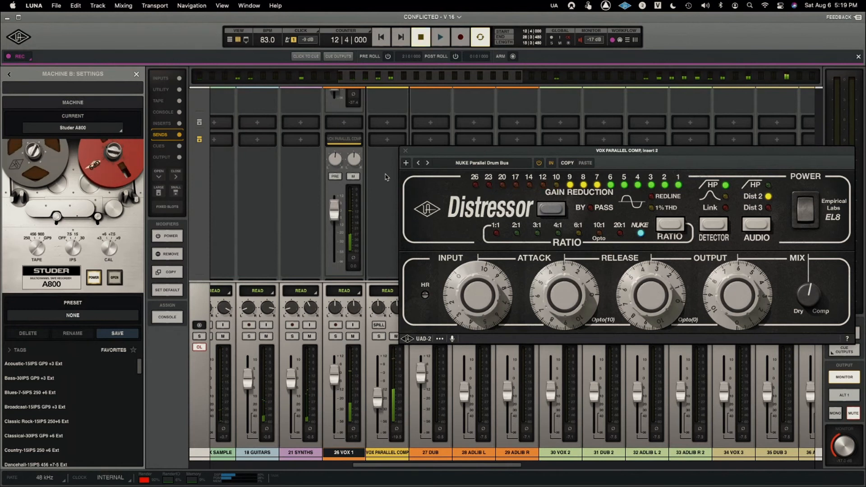